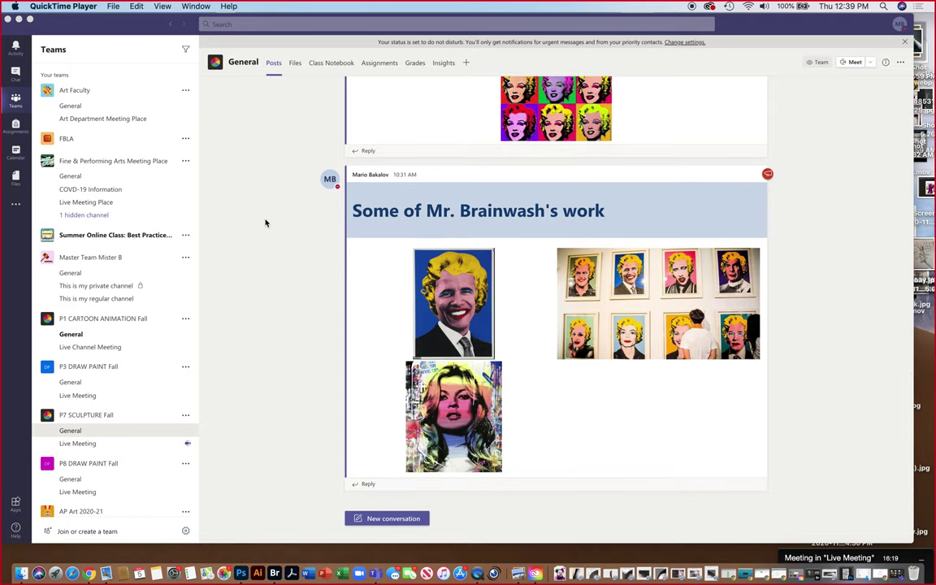
- View the enlarged Obama and pink-faced portrait images in the post about Mr. Brainwash's work
left_click(435, 279)
left_click(438, 280)
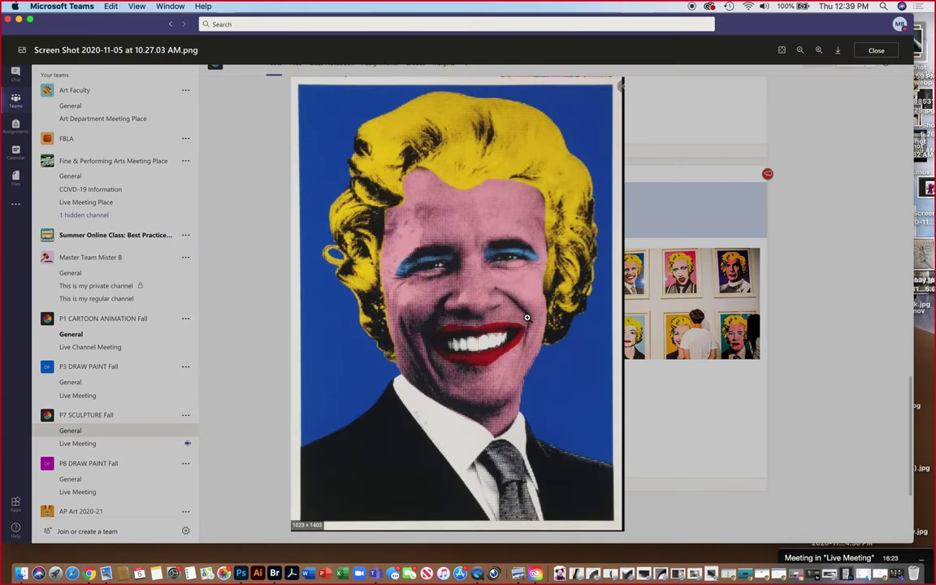
scroll(522, 318, "up", 3)
left_click(741, 277)
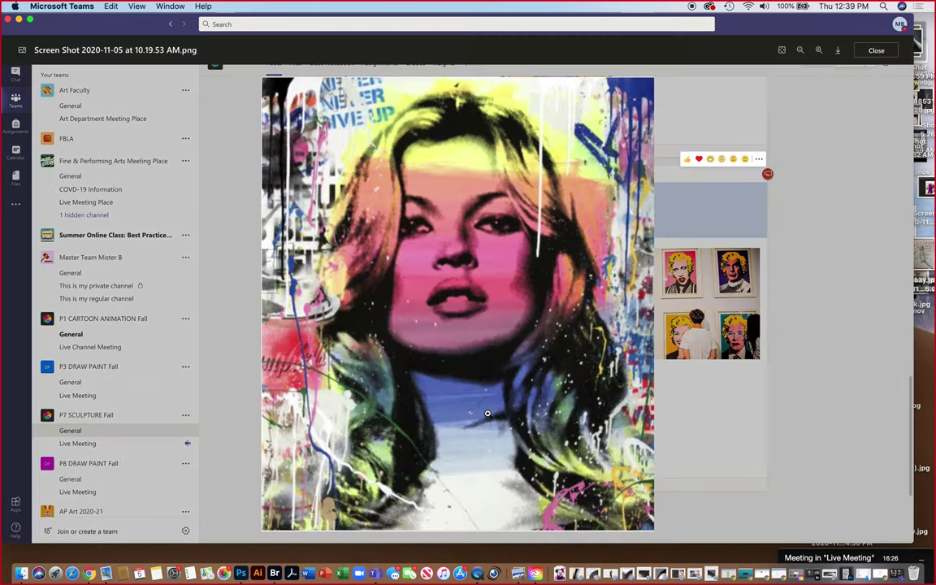
left_click(443, 377)
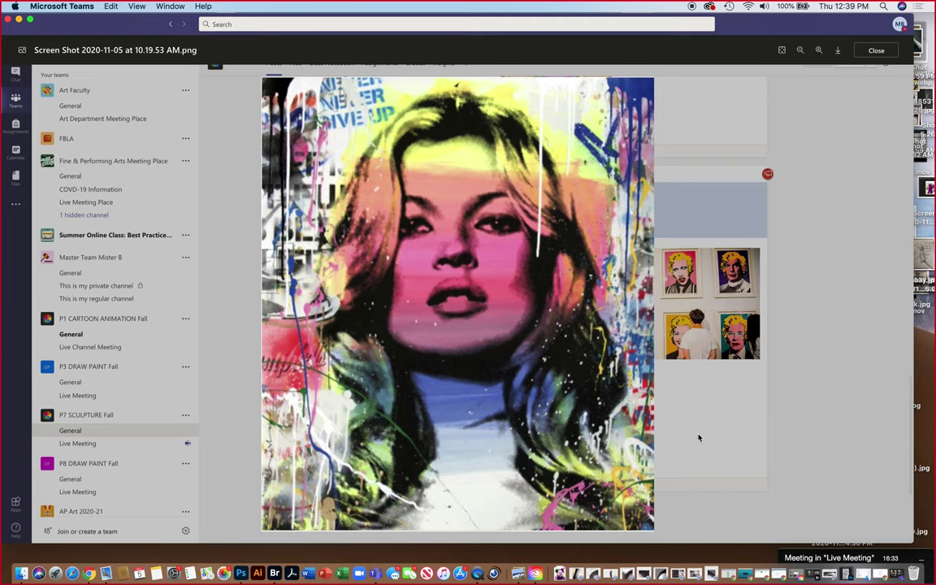
key("Escape")
- View the enlarged image in the Andy Warhol's Marilyn post, then close it
scroll(604, 359, "up", 3)
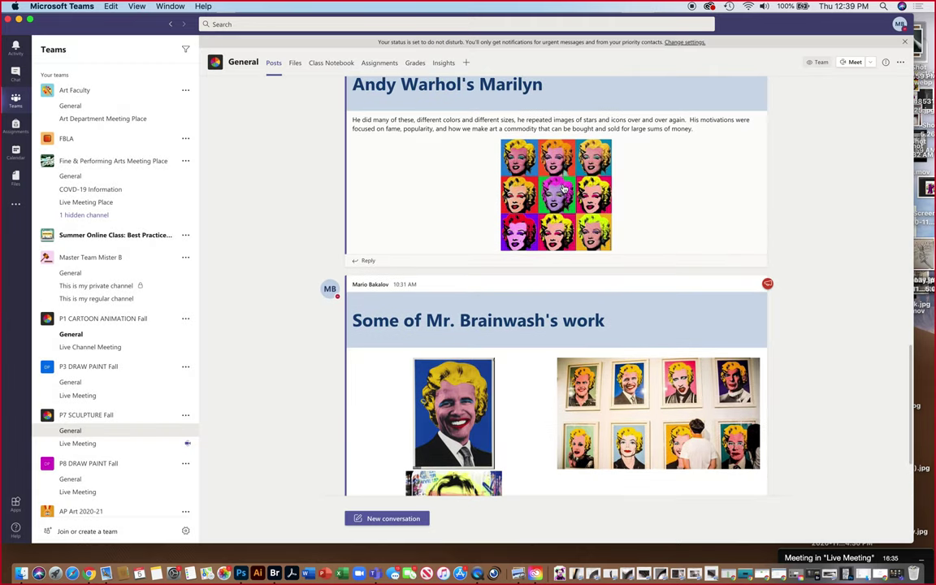
left_click(508, 169)
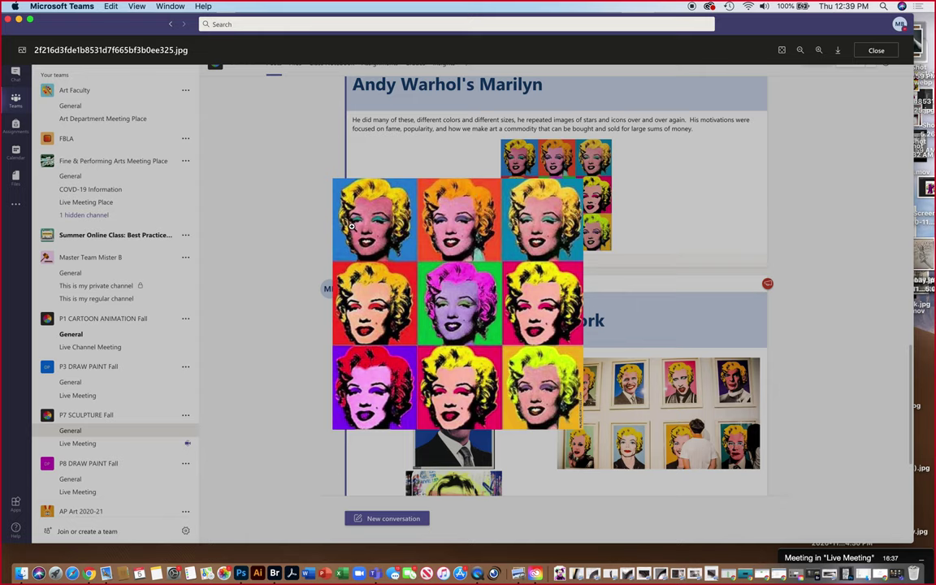
key("Escape")
left_click(638, 426)
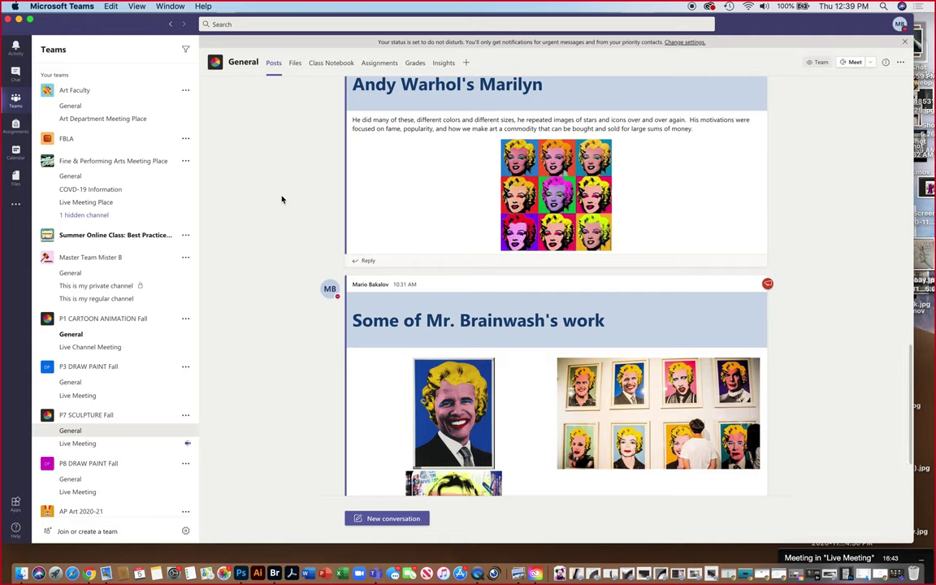
scroll(332, 227, "up", 5)
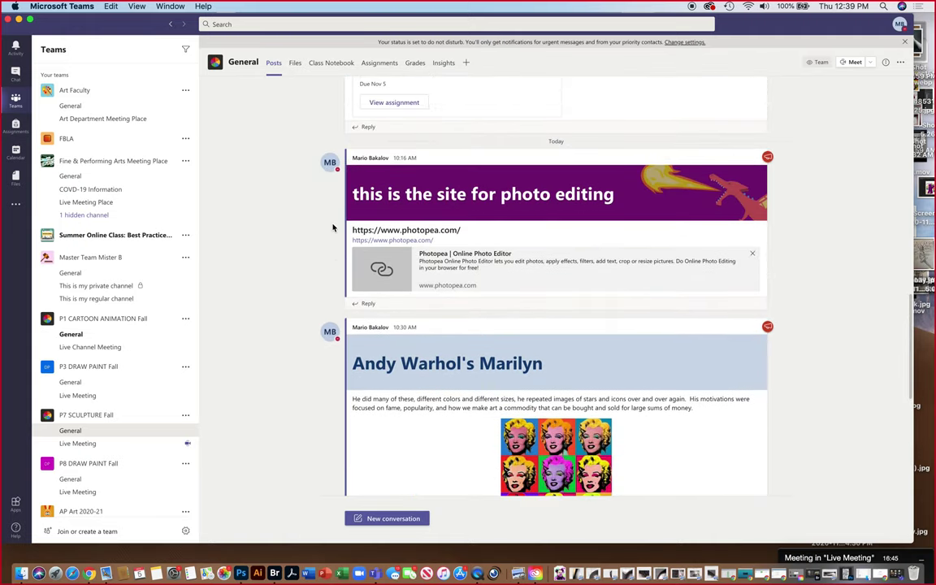
scroll(333, 228, "up", 2)
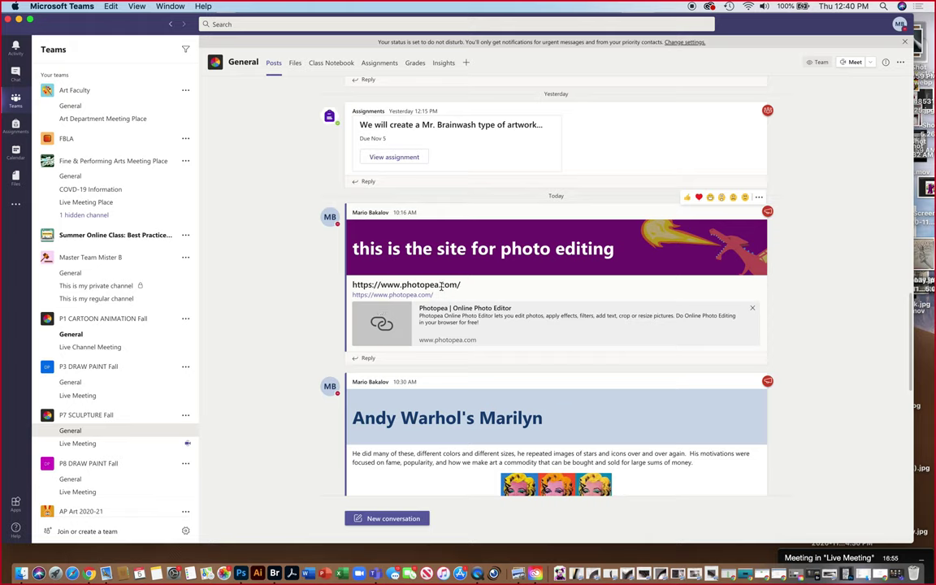
left_click(380, 295)
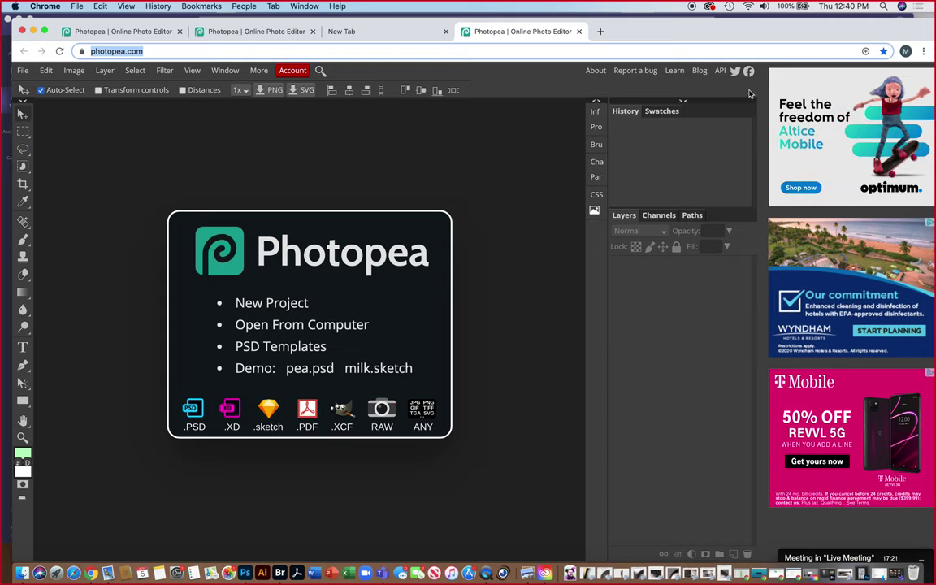
left_click(44, 31)
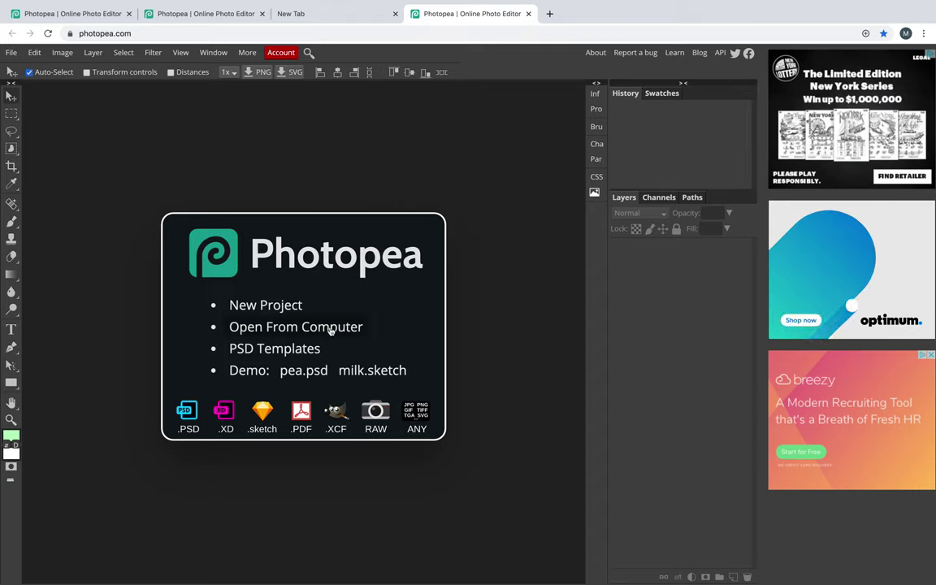
- Open the ai weiwei PNG image from the Desktop folder of the computer
left_click(288, 328)
scroll(379, 181, "down", 10)
scroll(375, 179, "down", 15)
scroll(377, 163, "down", 12)
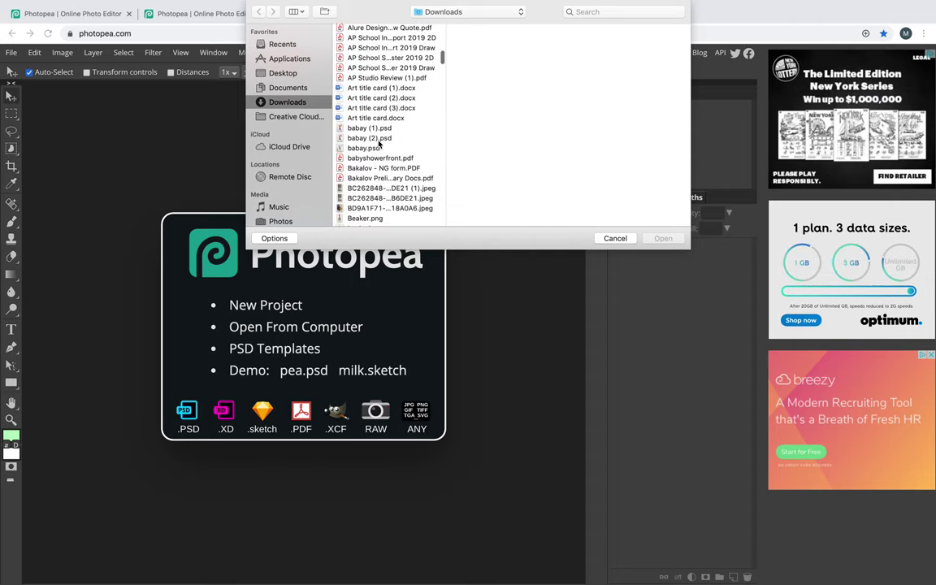
scroll(378, 155, "up", 10)
scroll(380, 174, "up", 10)
scroll(380, 174, "down", 8)
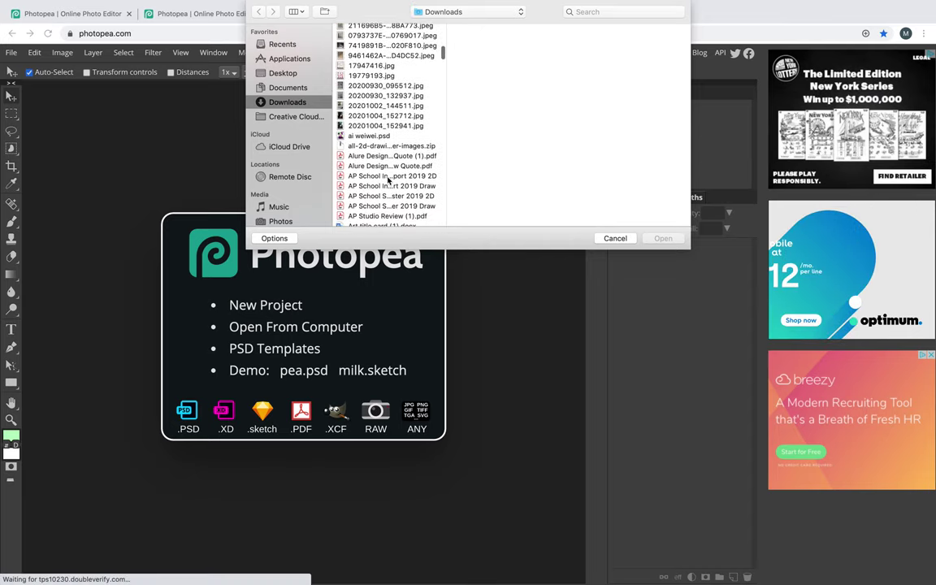
scroll(388, 178, "down", 15)
scroll(388, 180, "down", 4)
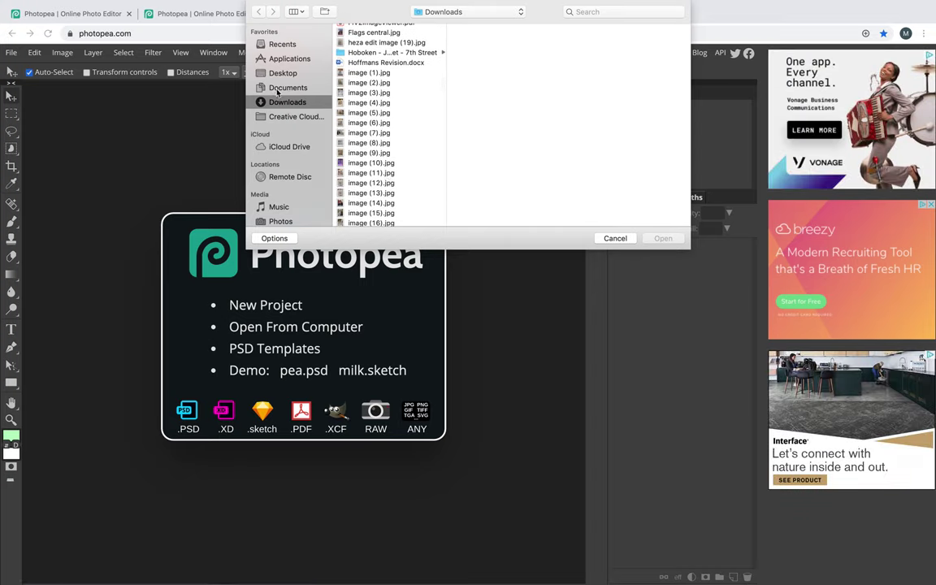
left_click(252, 85)
left_click(255, 72)
scroll(381, 176, "down", 2)
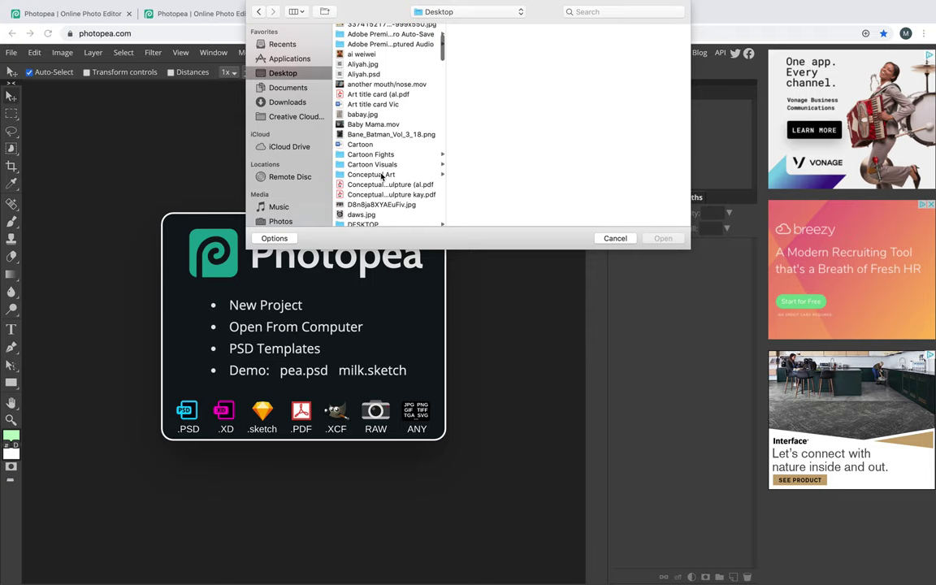
left_click(342, 53)
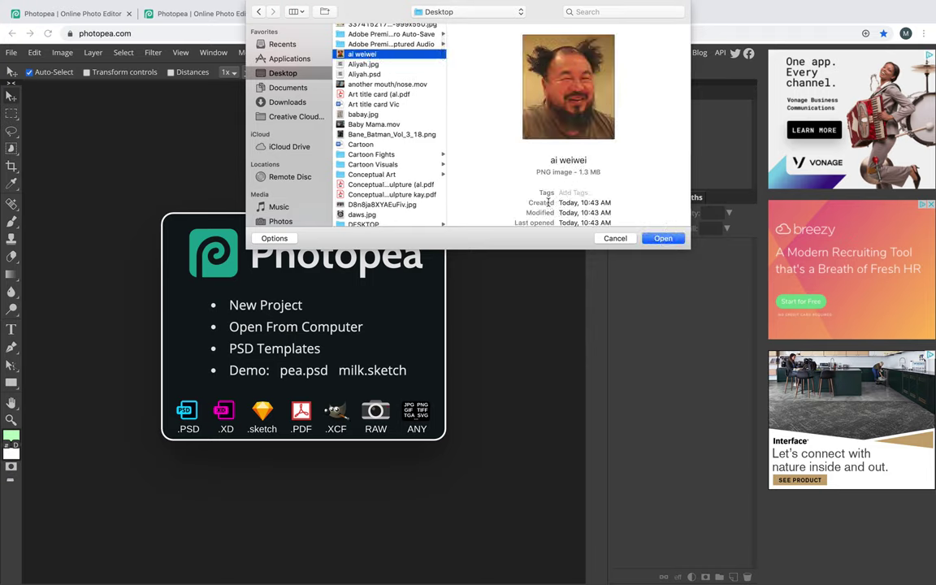
left_click(663, 239)
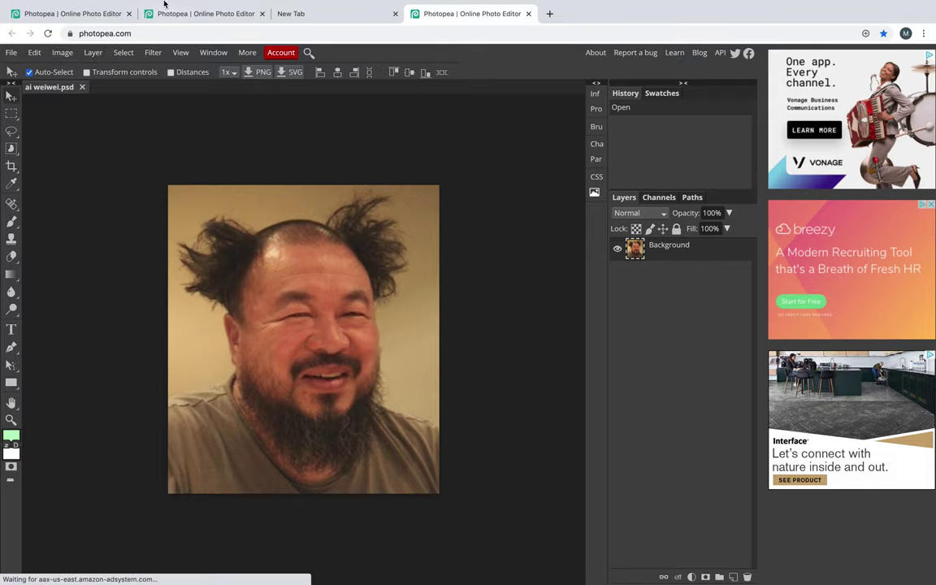
mouse_move(57, 6)
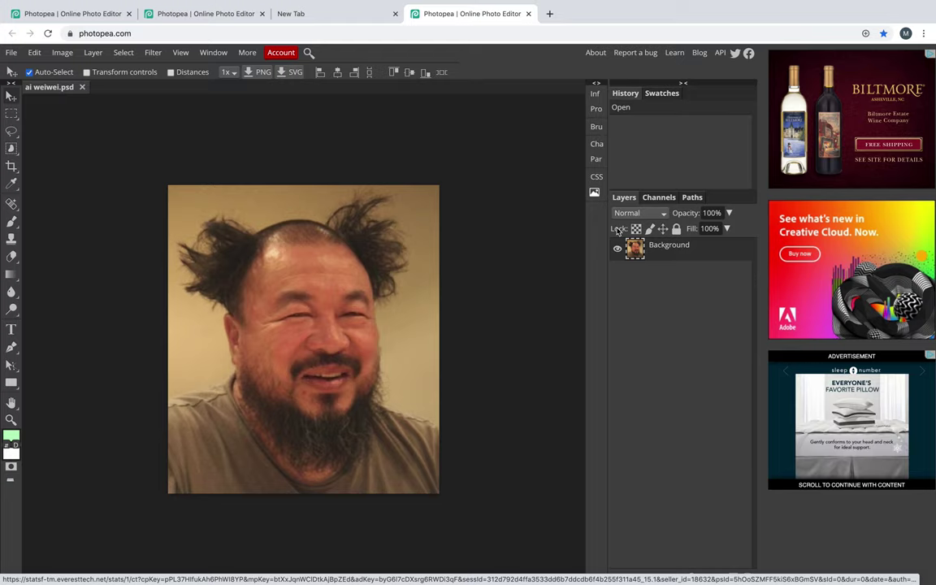
left_click(214, 54)
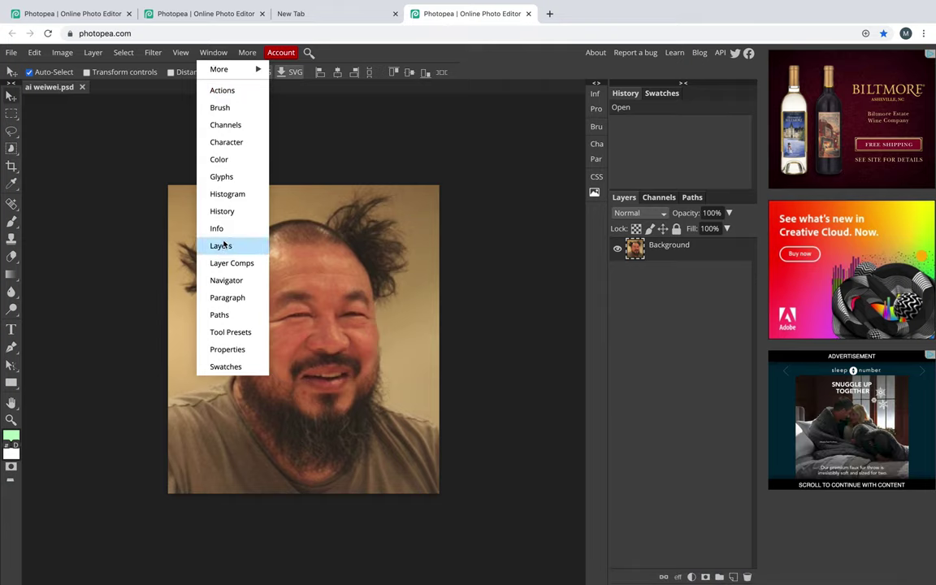
left_click(529, 55)
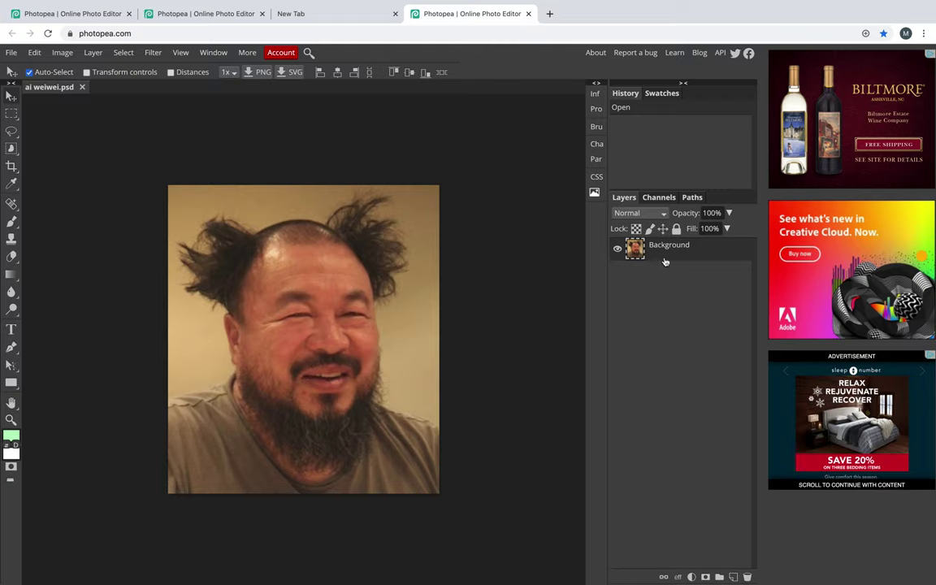
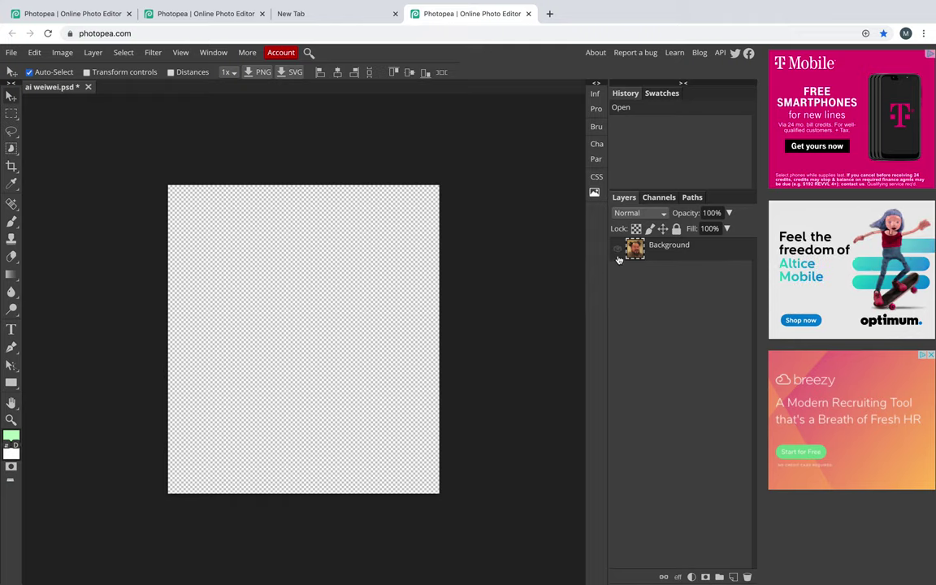
- Lock the Background layer with its image shown and duplicate it twice
left_click(617, 249)
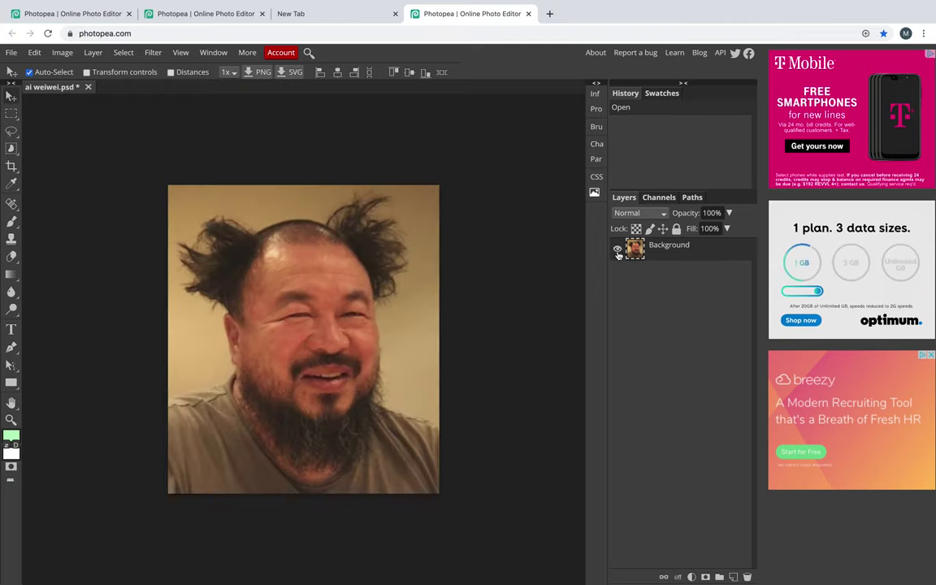
left_click(676, 230)
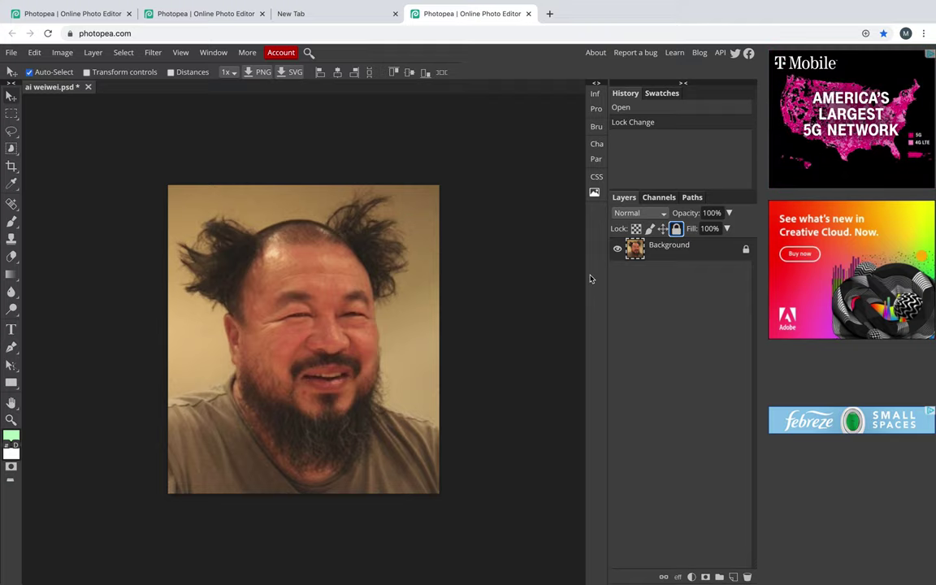
key("super+j")
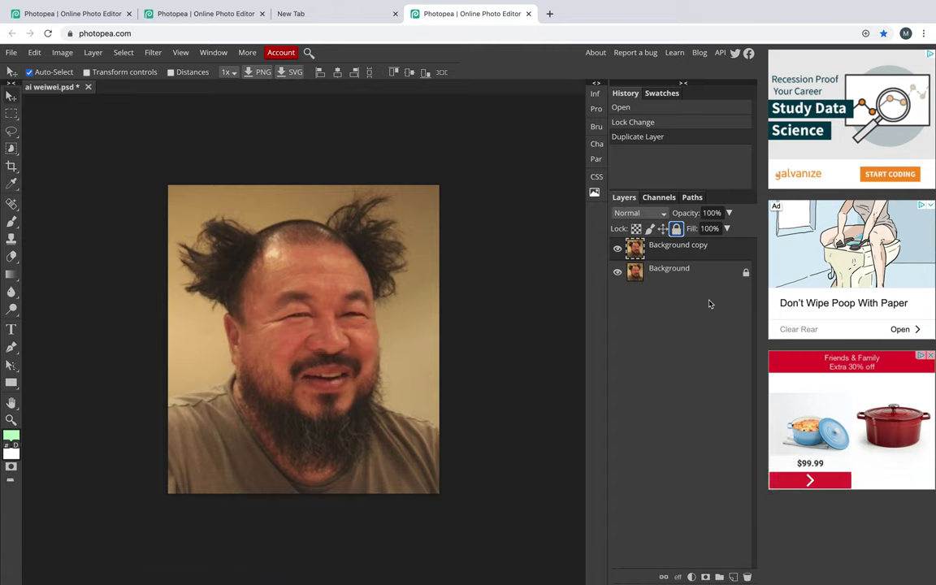
key("ctrl+j")
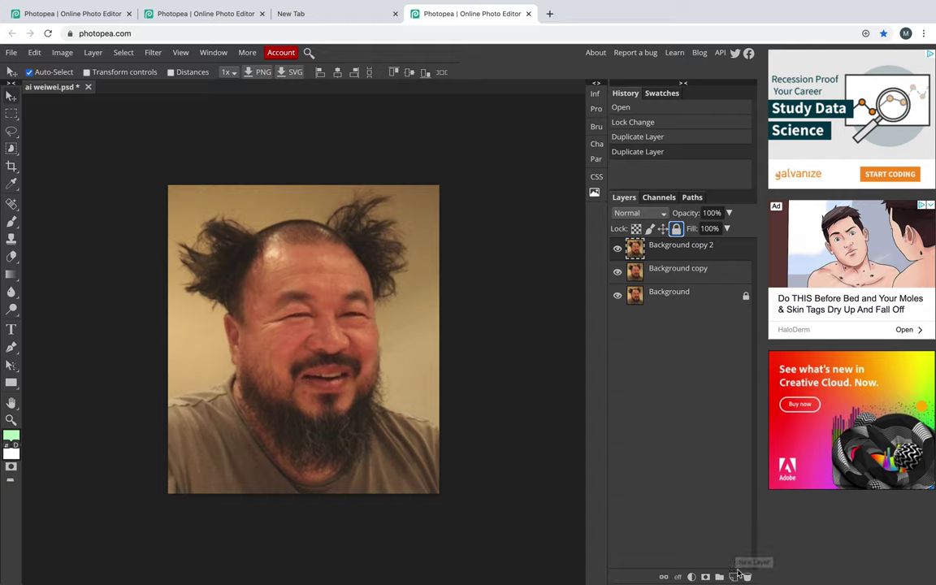
- Add a new layer above the photo copies and fill it with white using the Paint Bucket tool
left_click(734, 578)
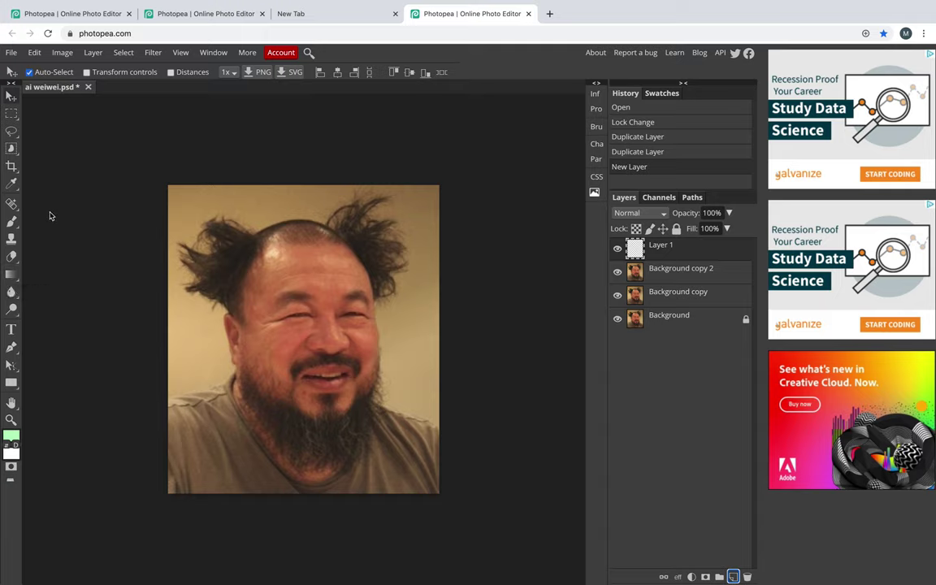
key("g")
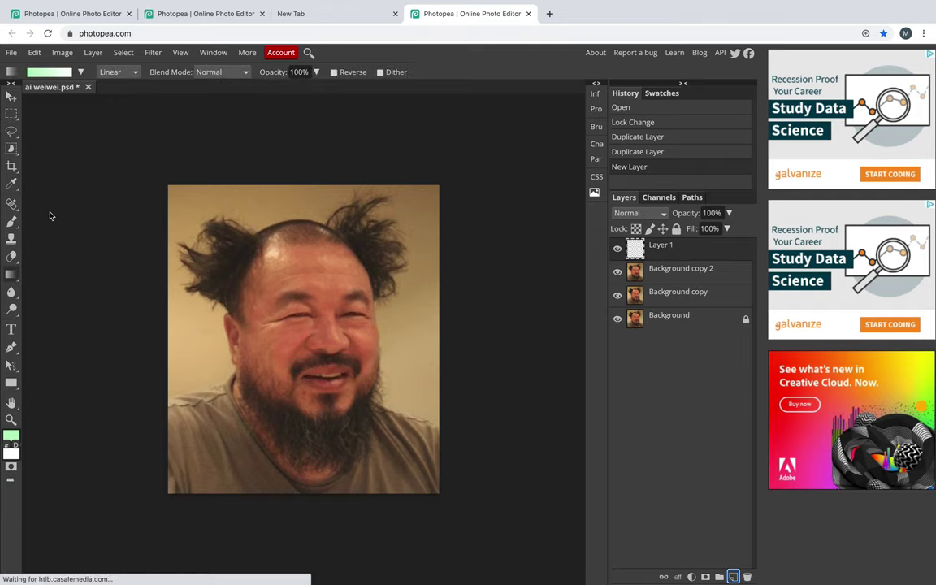
left_click(11, 275)
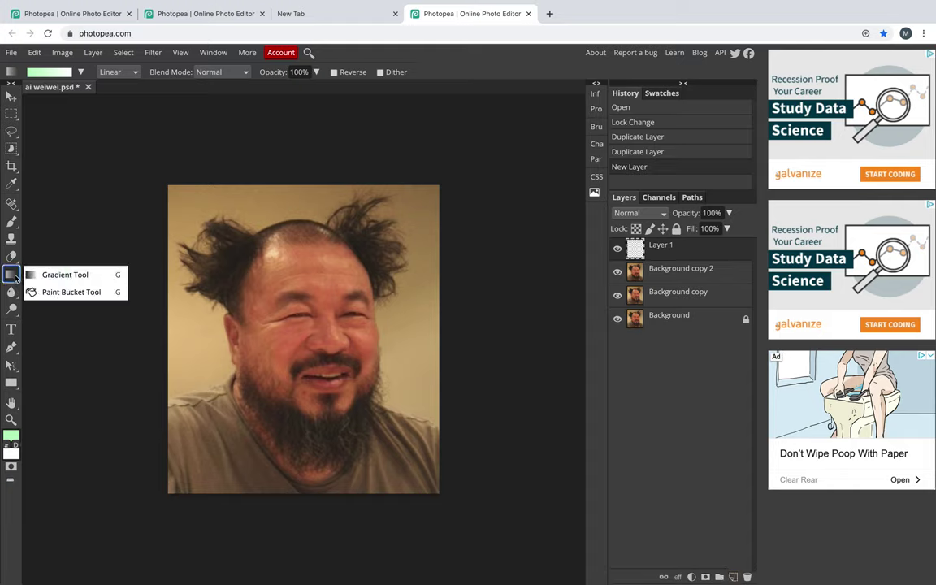
left_click(79, 295)
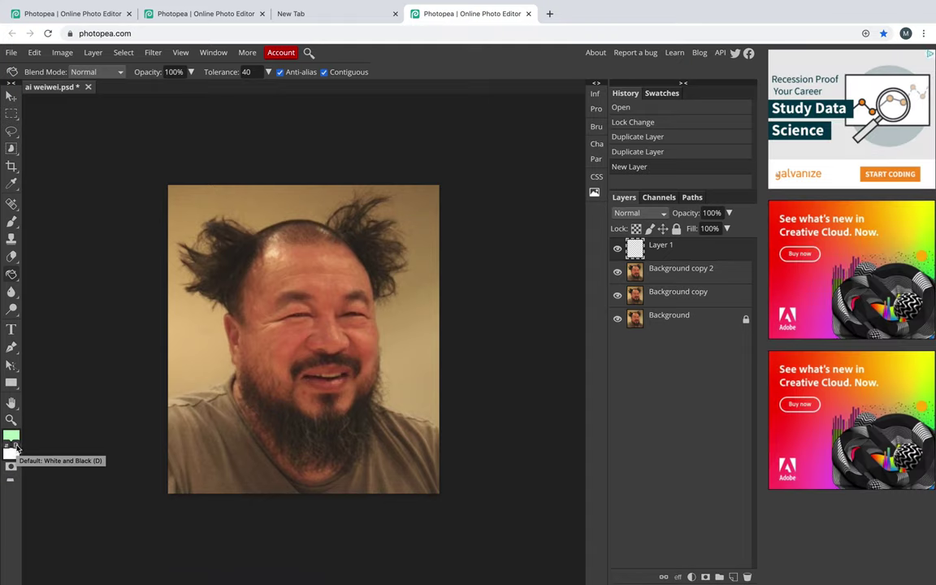
left_click(15, 444)
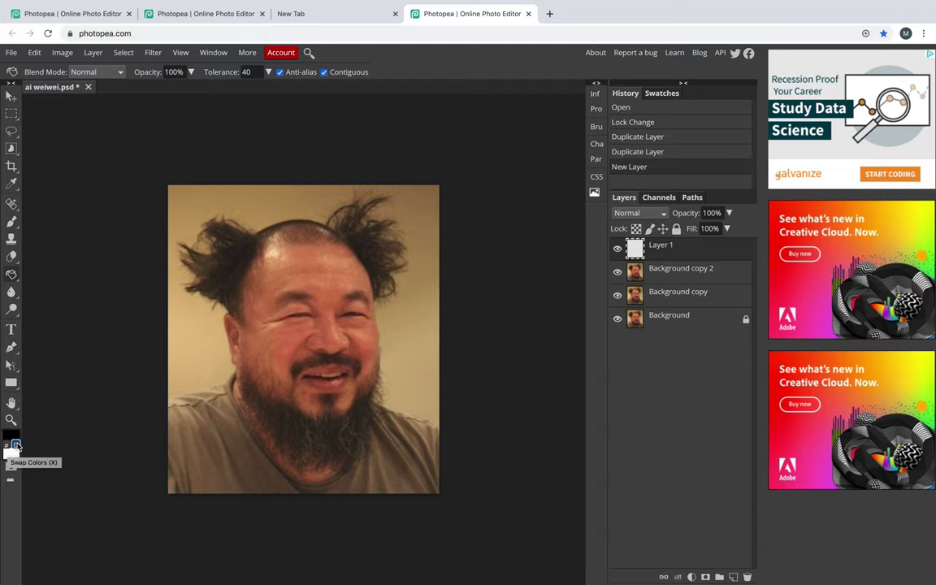
left_click(6, 446)
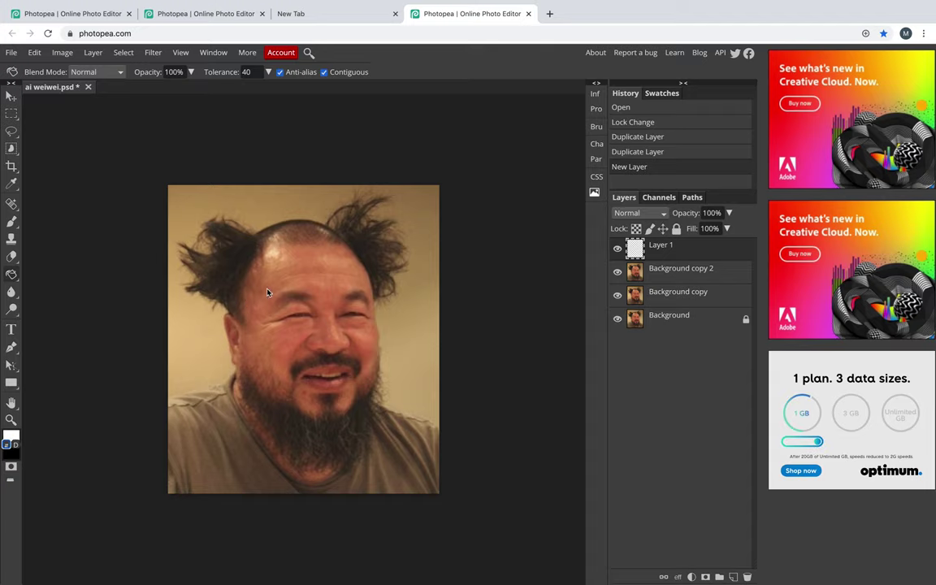
left_click(293, 298)
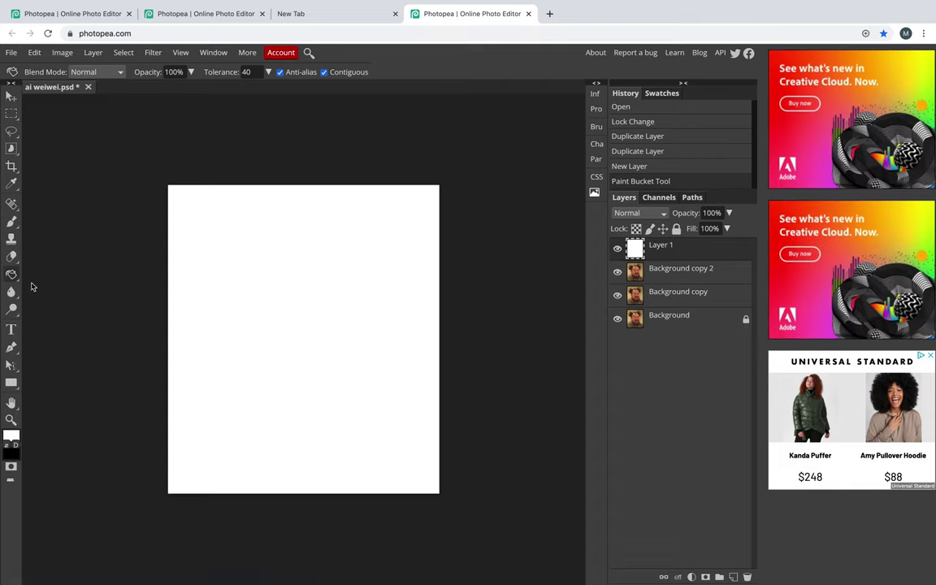
- Select the Brush tool and set the foreground colour to the pink-violet ee87f1
left_click(11, 223)
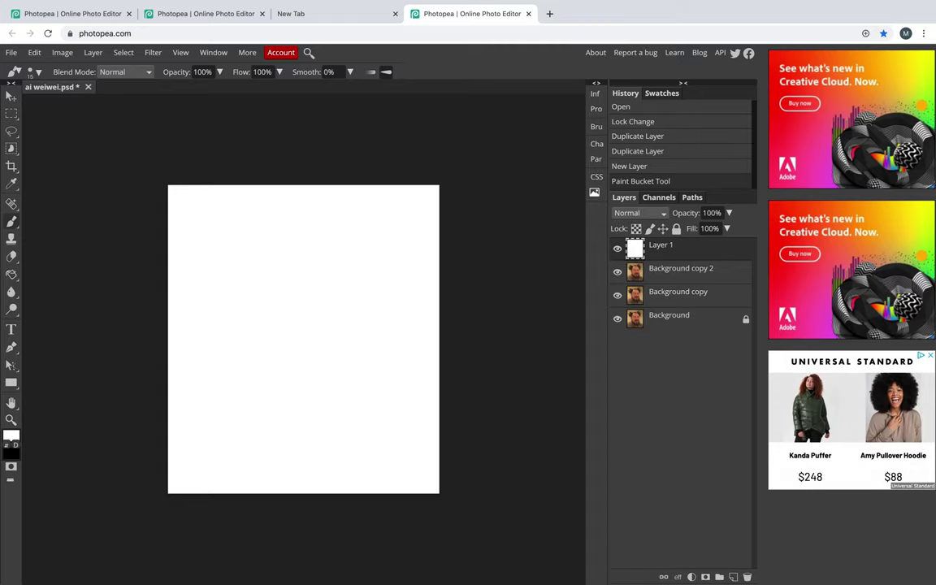
left_click(10, 437)
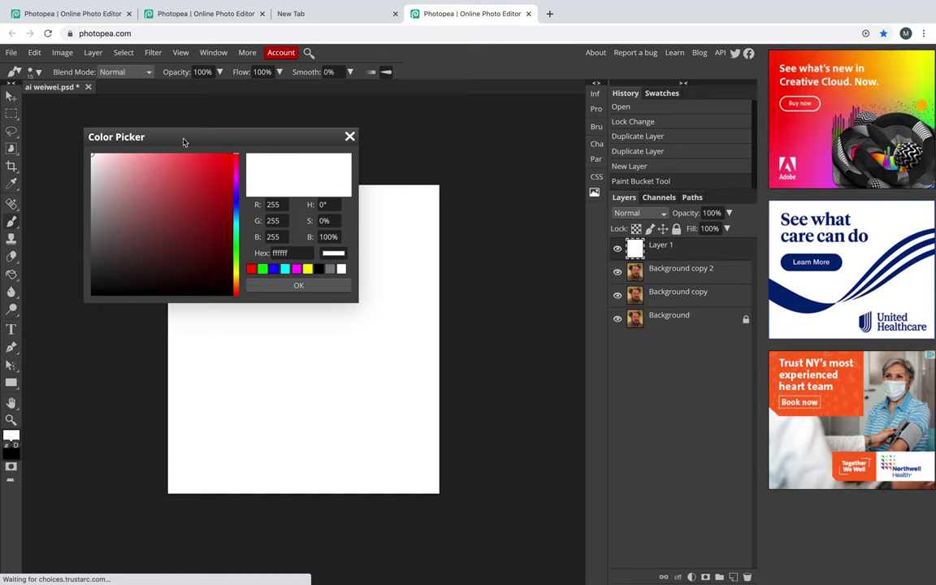
left_click_drag(187, 127, 512, 135)
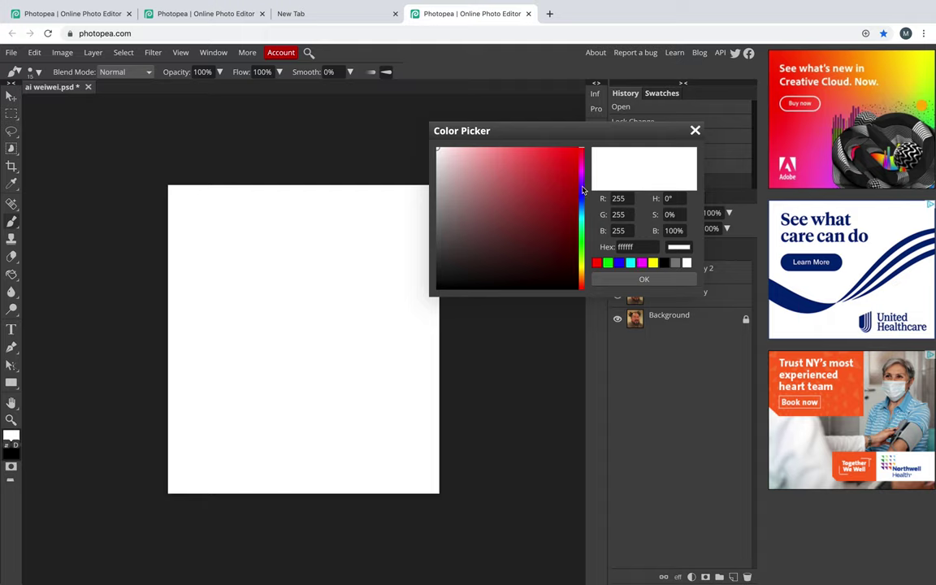
left_click(581, 156)
mouse_move(582, 166)
left_mouse_down()
mouse_move(582, 261)
mouse_move(583, 167)
mouse_move(587, 250)
left_mouse_up()
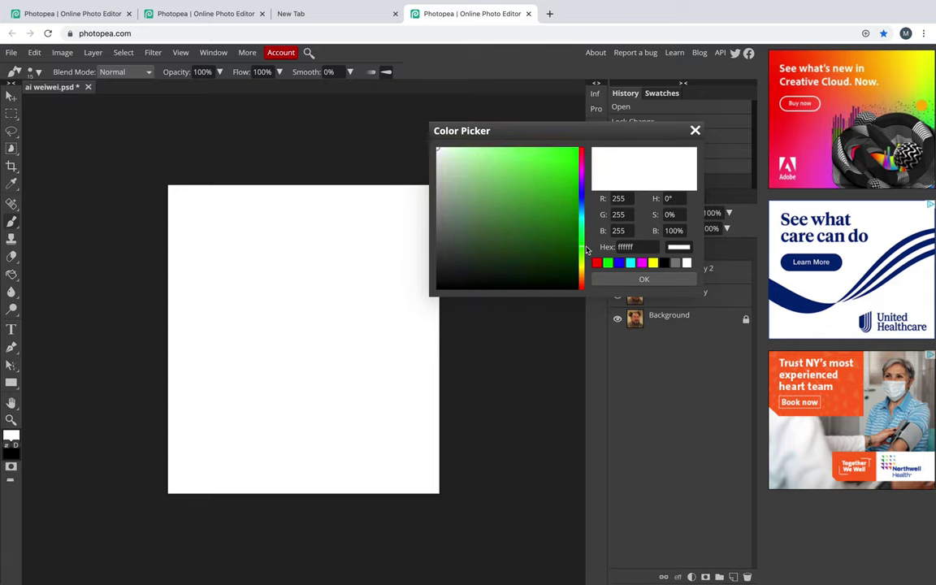
left_click(563, 161)
left_click(520, 189)
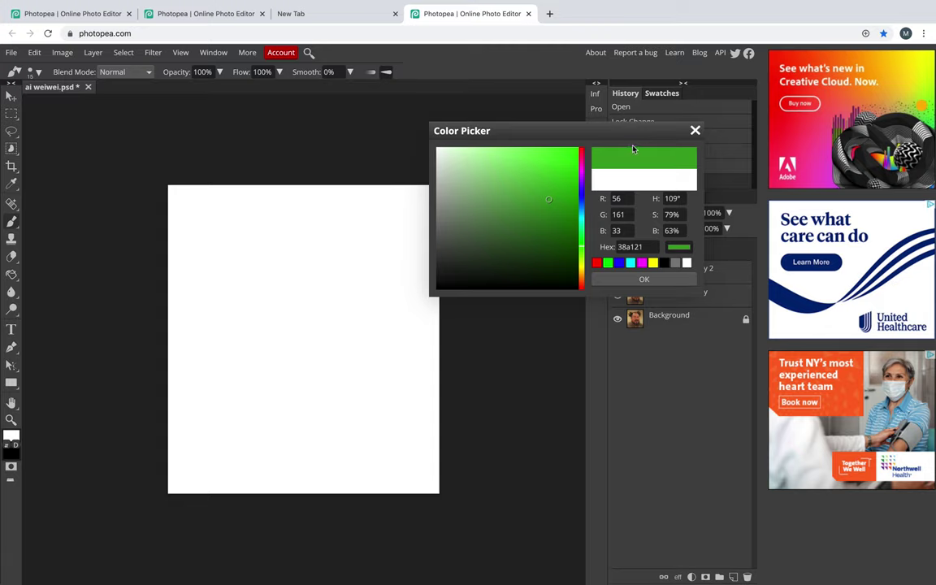
left_click(549, 177)
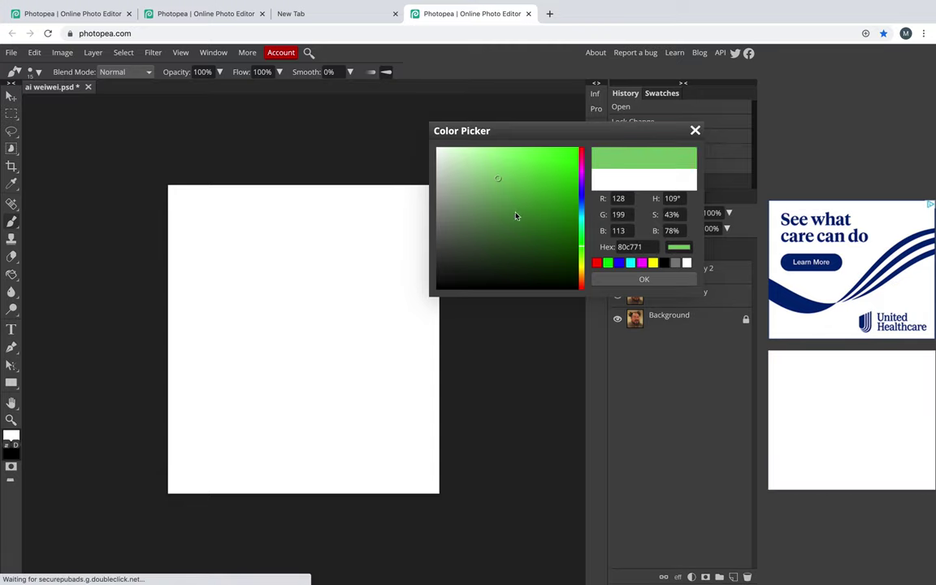
left_click(534, 223)
left_click(555, 158)
left_click(574, 171)
left_click(540, 157)
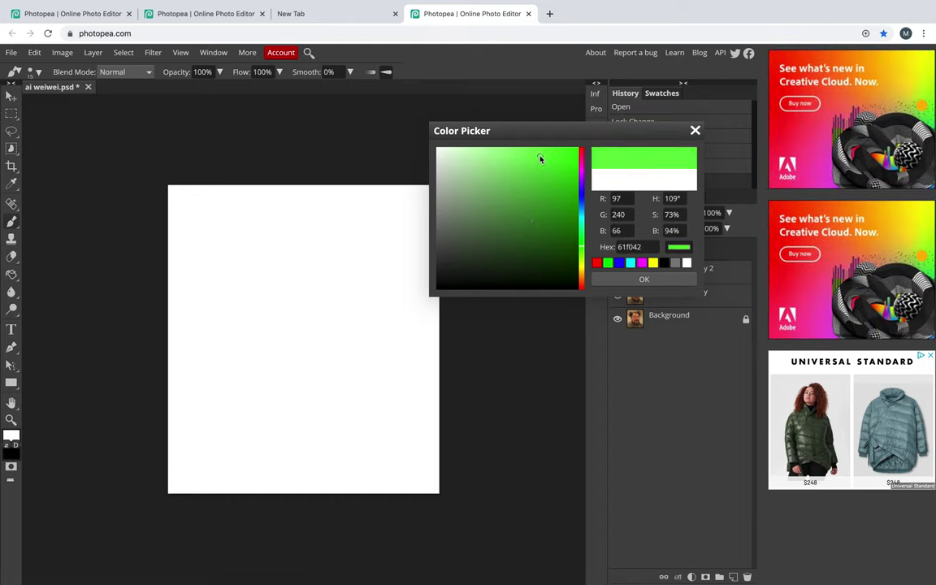
left_click(483, 159)
left_click(488, 159)
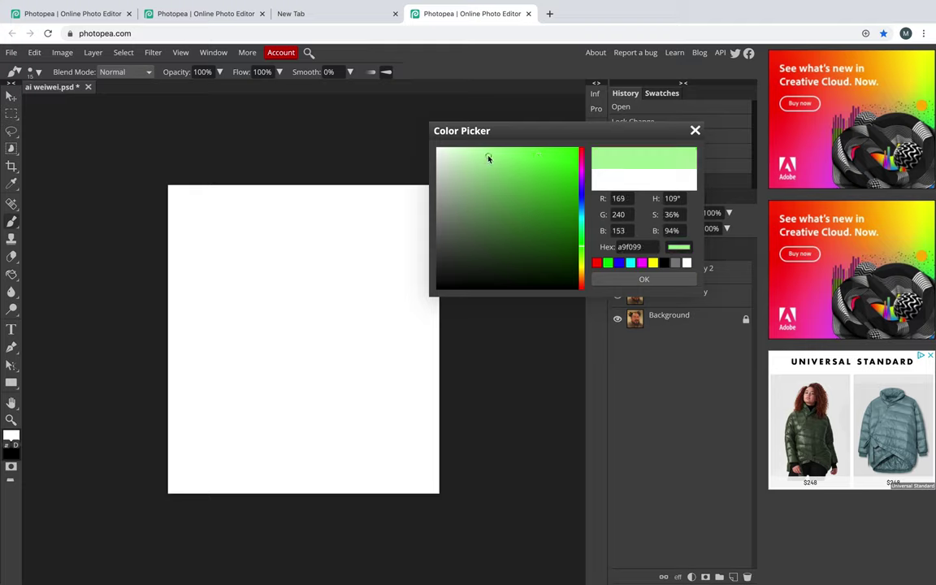
left_click(499, 156)
left_click(582, 211)
left_click(582, 173)
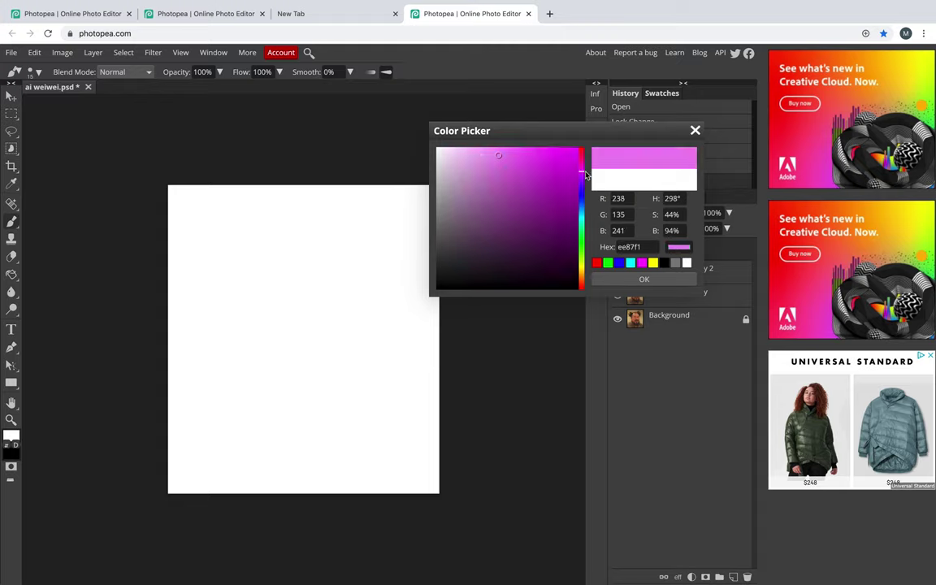
left_click(655, 279)
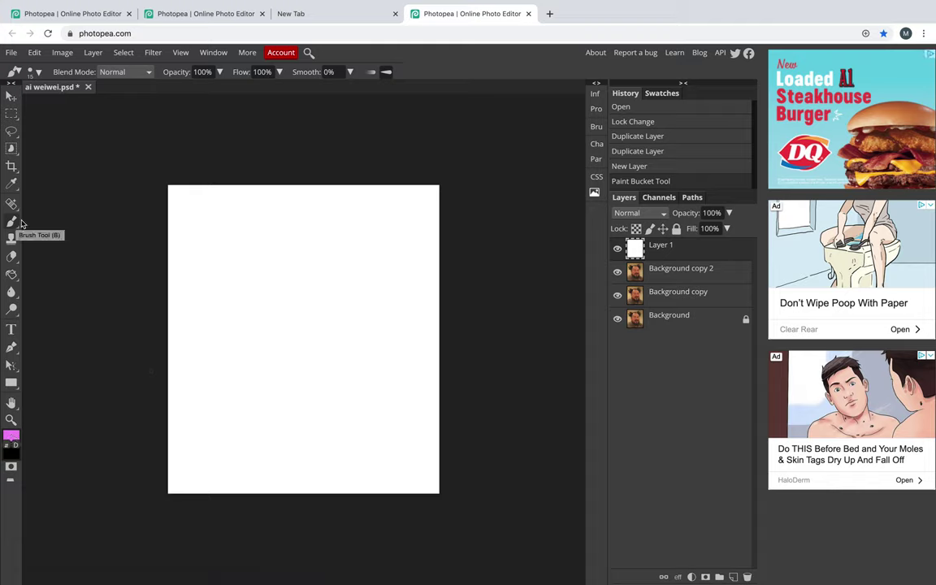
- Try freehand pink scribbles on the white layer with the 15 px brush and undo all of them
mouse_move(221, 214)
left_mouse_down()
mouse_move(173, 280)
mouse_move(250, 244)
mouse_move(237, 218)
mouse_move(252, 254)
mouse_move(233, 316)
mouse_move(275, 295)
mouse_move(276, 329)
mouse_move(232, 332)
mouse_move(254, 281)
mouse_move(230, 326)
mouse_move(199, 340)
mouse_move(250, 359)
left_mouse_up()
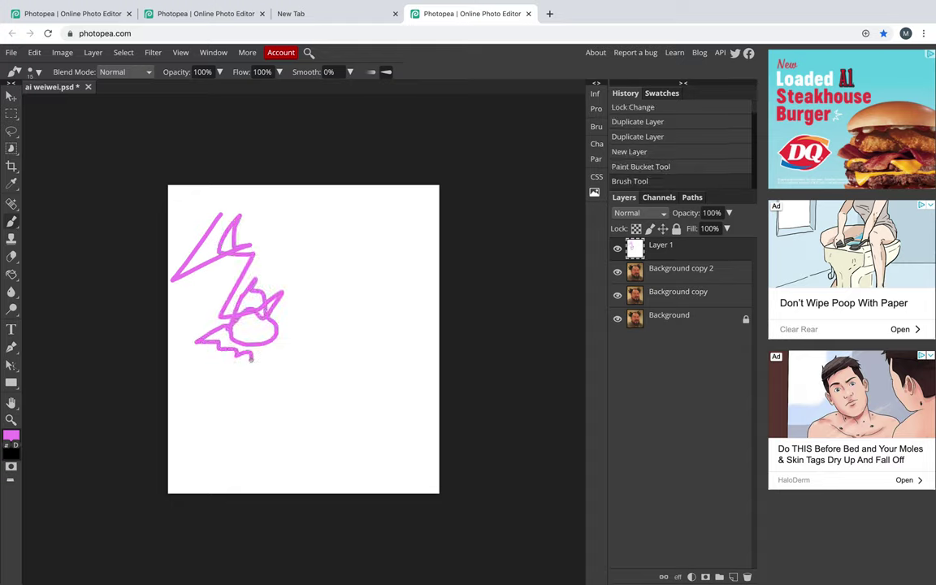
mouse_move(277, 244)
left_mouse_down()
mouse_move(322, 296)
mouse_move(270, 302)
mouse_move(293, 317)
mouse_move(319, 362)
left_mouse_up()
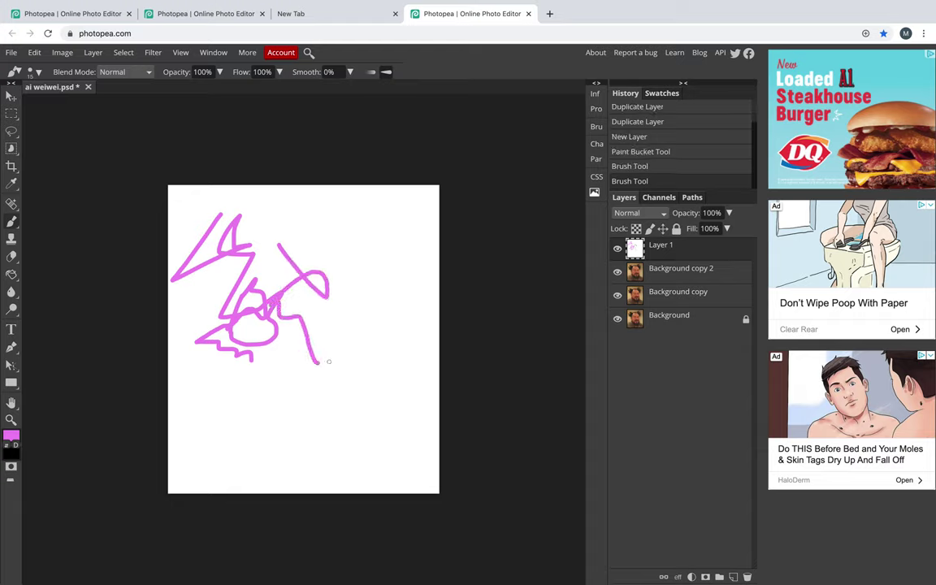
mouse_move(298, 254)
left_mouse_down()
mouse_move(319, 238)
mouse_move(316, 252)
mouse_move(347, 274)
mouse_move(335, 286)
mouse_move(300, 253)
mouse_move(293, 268)
mouse_move(234, 249)
mouse_move(269, 219)
mouse_move(303, 232)
left_mouse_up()
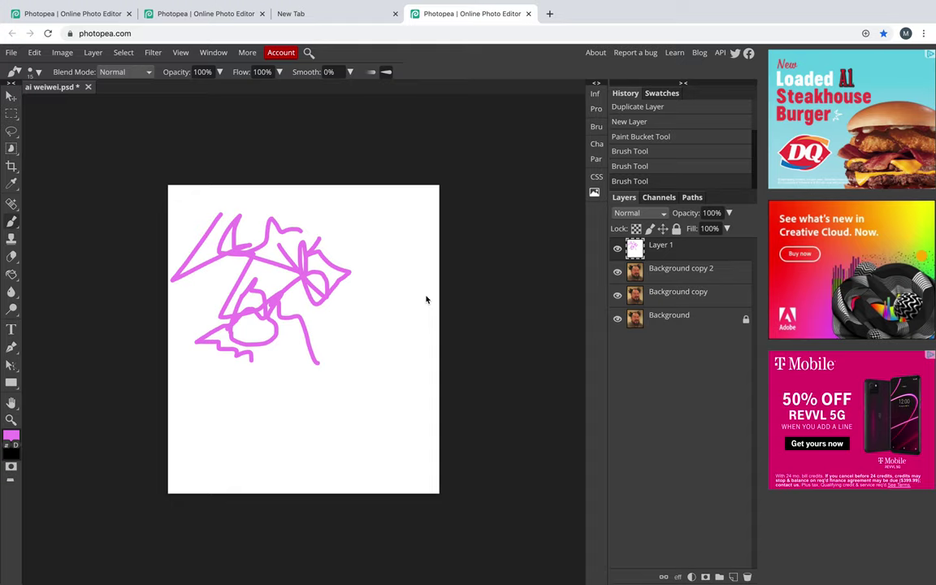
key("ctrl+z")
key("ctrl+z")
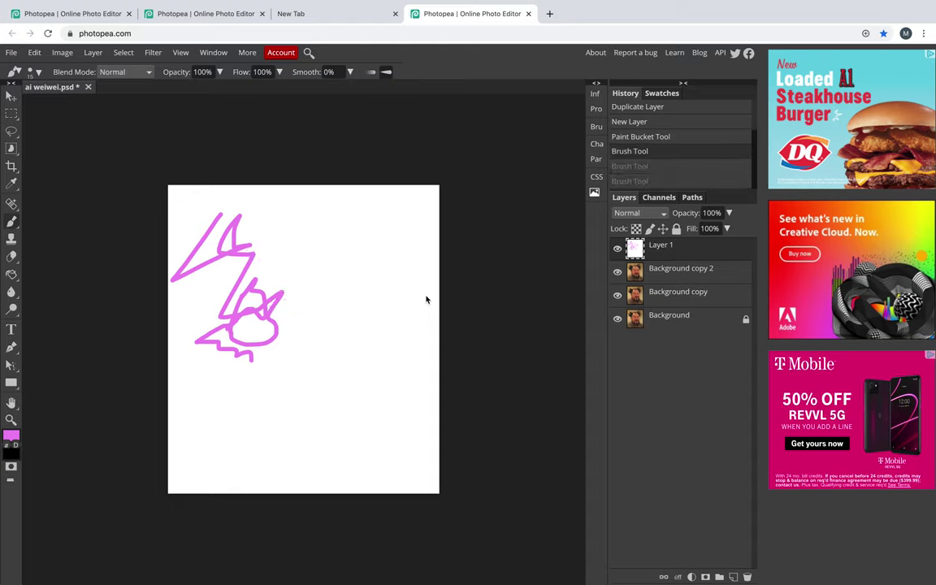
key("ctrl+z")
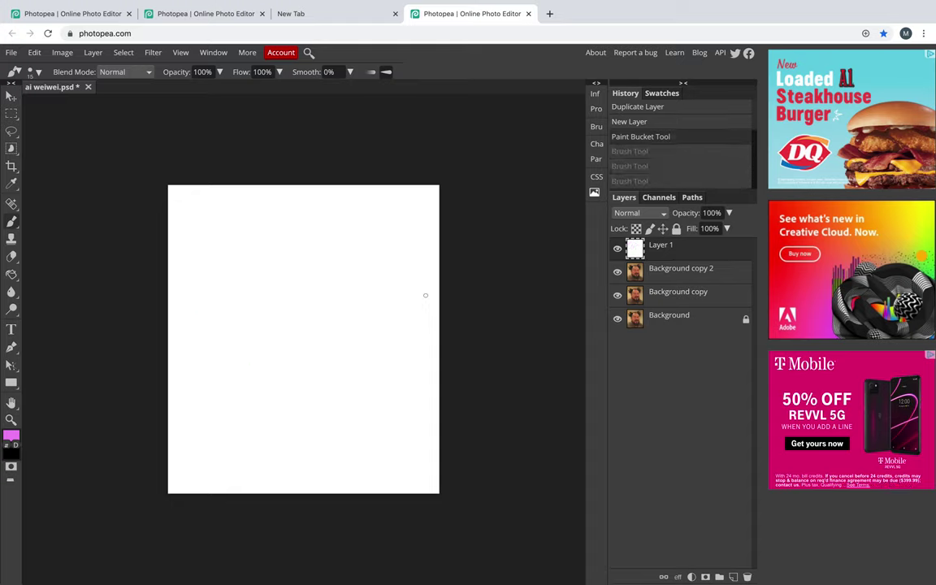
mouse_move(303, 228)
left_mouse_down()
mouse_move(324, 263)
mouse_move(346, 328)
mouse_move(254, 298)
mouse_move(260, 293)
mouse_move(307, 338)
mouse_move(219, 393)
mouse_move(193, 405)
left_mouse_up()
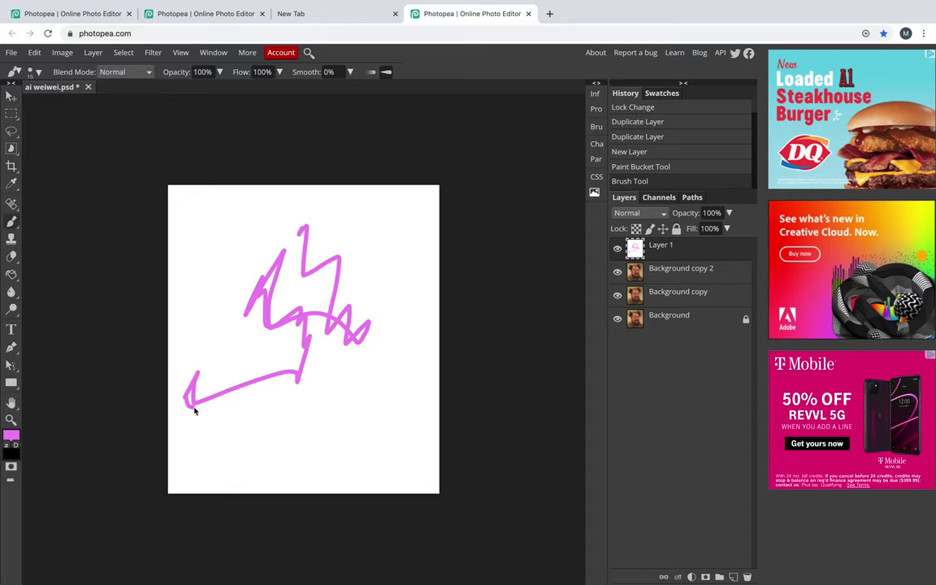
key("ctrl+z")
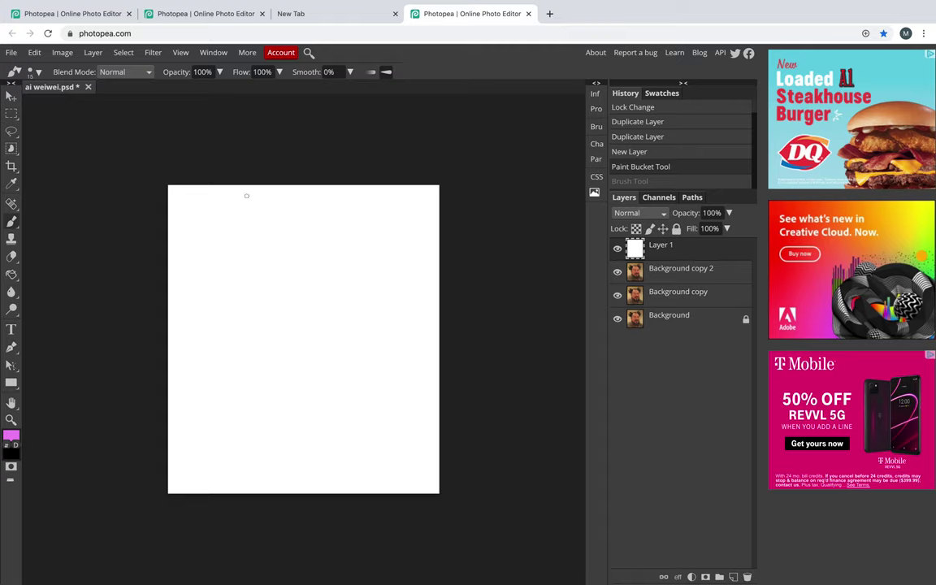
mouse_move(253, 238)
left_mouse_down()
mouse_move(294, 291)
mouse_move(376, 317)
mouse_move(299, 367)
mouse_move(266, 336)
mouse_move(238, 360)
left_mouse_up()
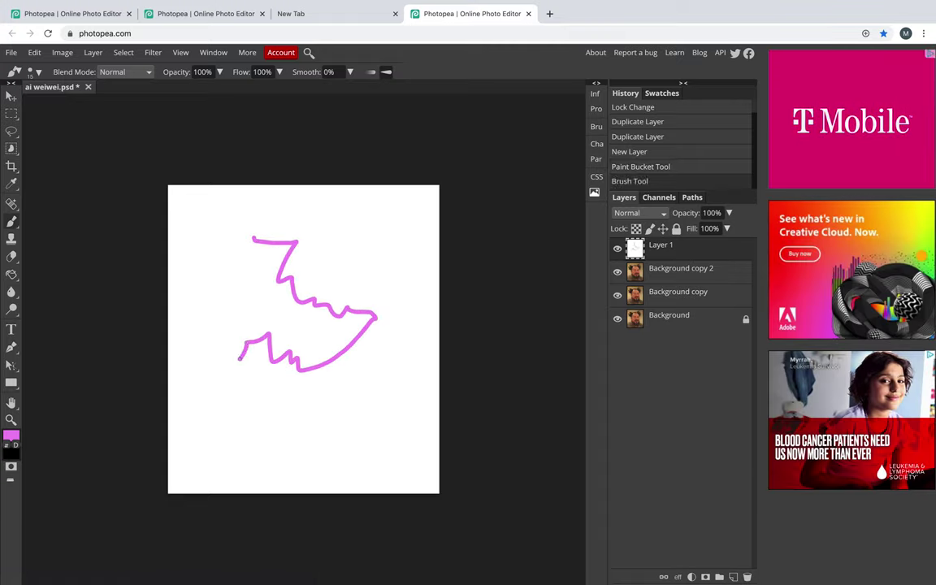
key("ctrl+z")
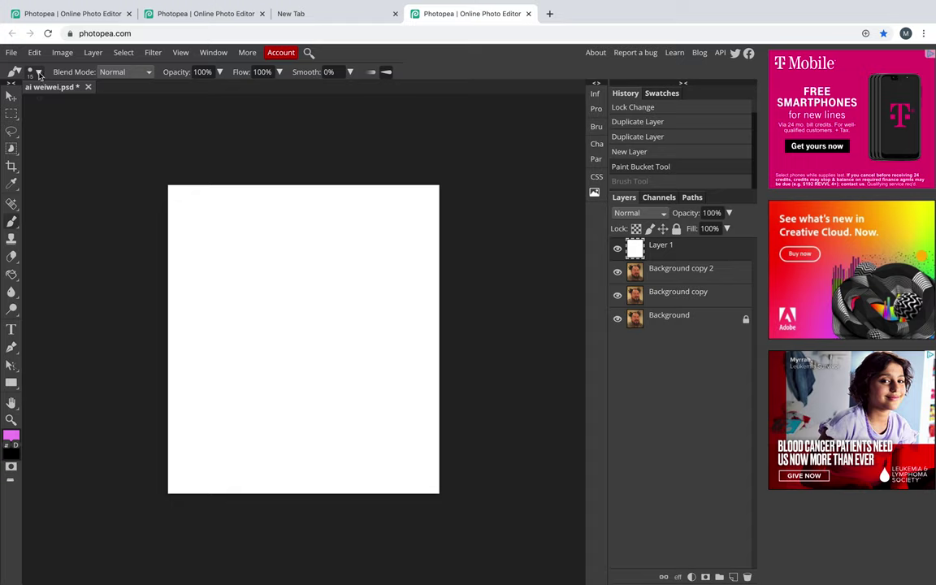
- Test the round brush at 207 px and 22 px with one pink stroke each, and undo both strokes
left_click(39, 74)
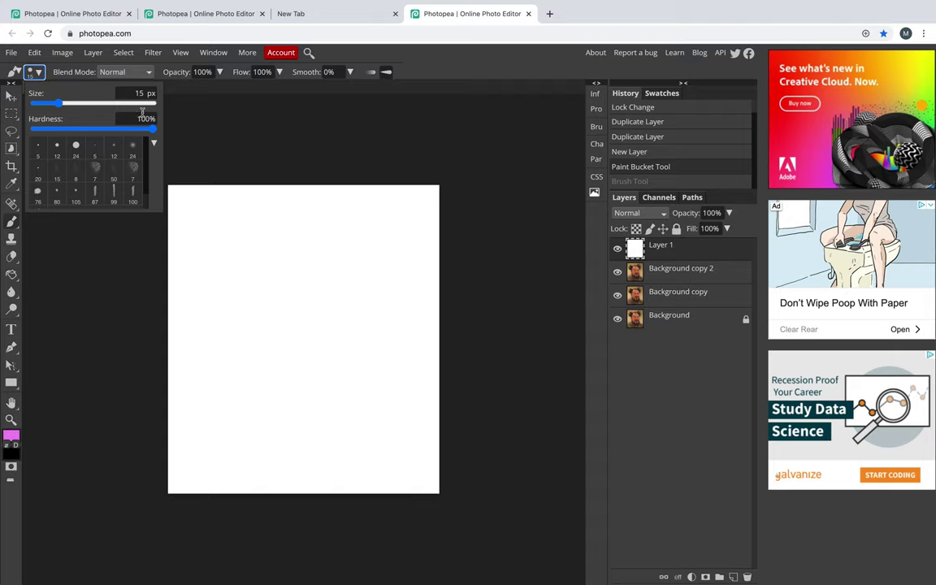
left_click_drag(58, 106, 101, 104)
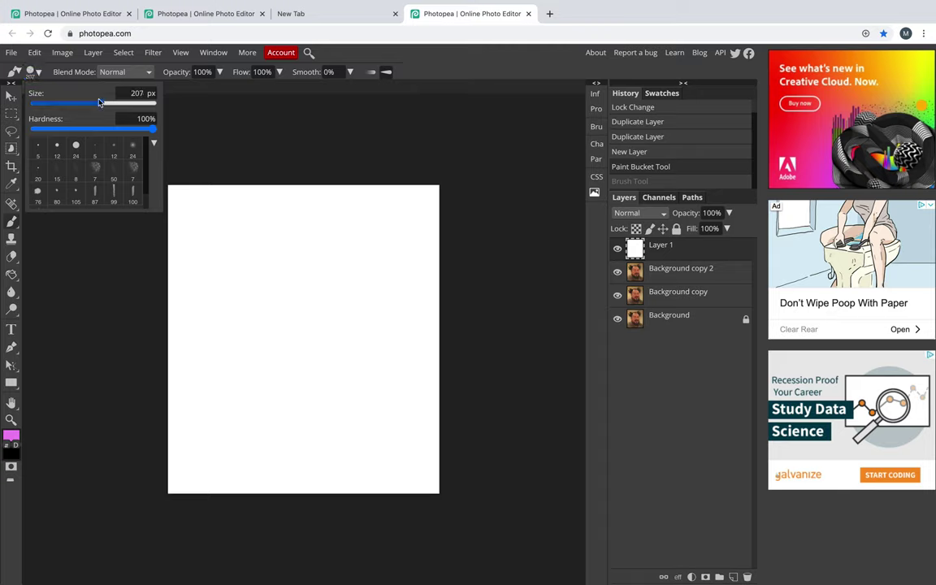
mouse_move(265, 226)
left_mouse_down()
mouse_move(246, 249)
mouse_move(274, 264)
mouse_move(323, 261)
mouse_move(353, 282)
mouse_move(346, 331)
mouse_move(288, 366)
left_mouse_up()
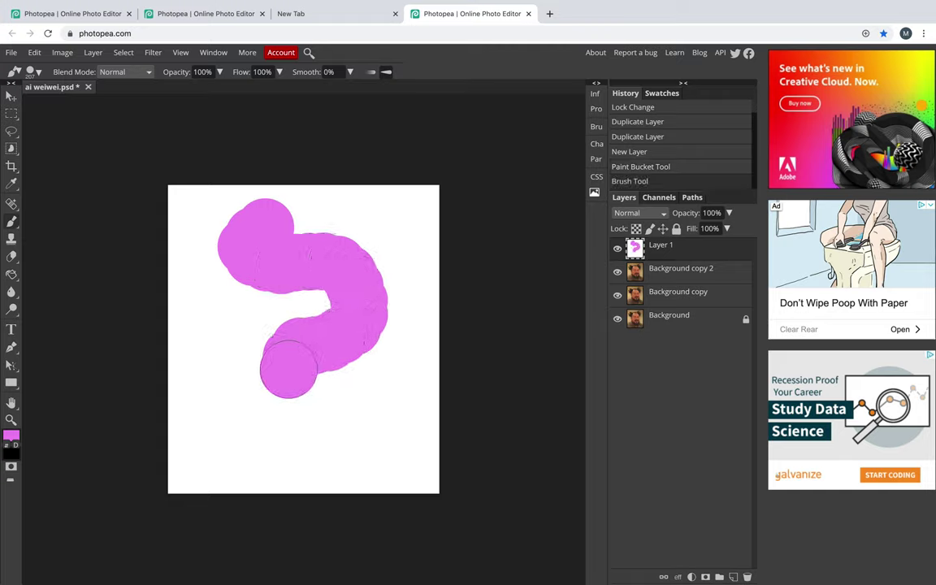
left_click(39, 74)
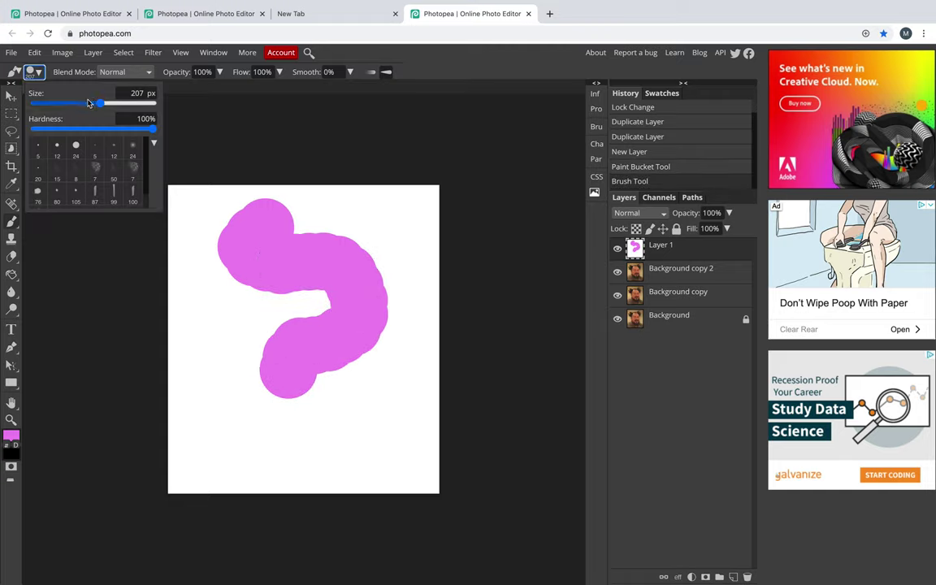
left_click_drag(101, 103, 63, 103)
mouse_move(186, 230)
left_mouse_down()
mouse_move(188, 259)
mouse_move(238, 297)
mouse_move(224, 367)
mouse_move(256, 381)
left_mouse_up()
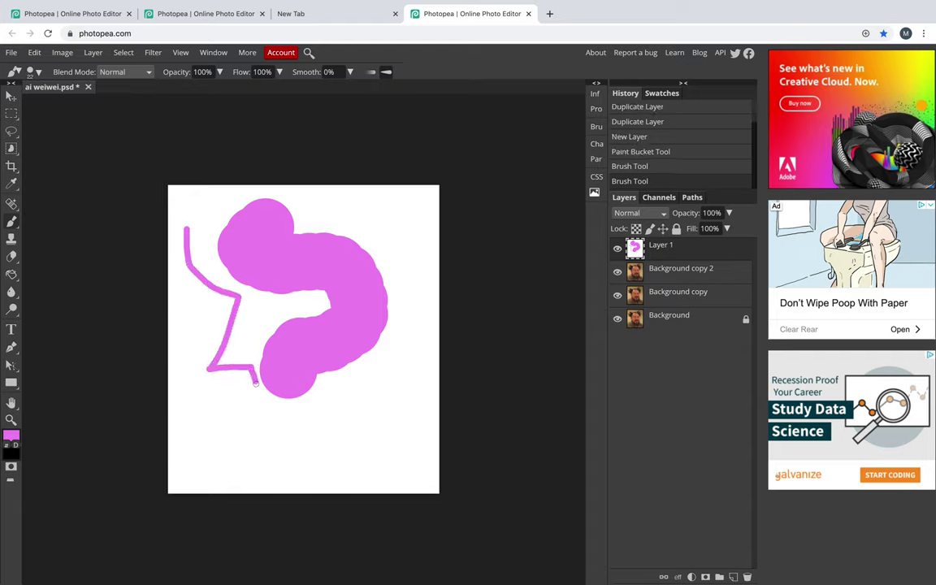
key("ctrl+z")
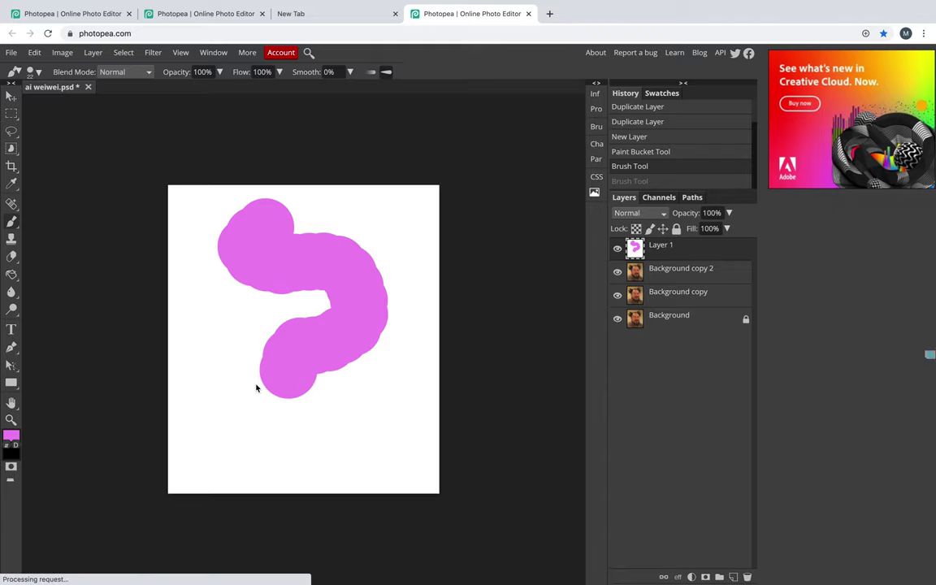
key("ctrl+z")
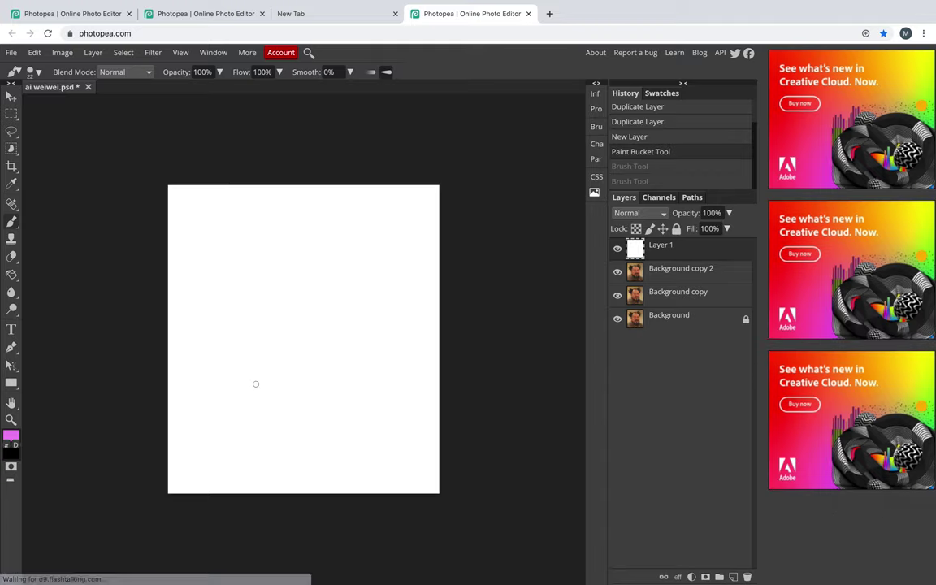
- Choose the textured 7 px brush preset and paint a short zigzag near the canvas's upper-left corner
left_click(38, 73)
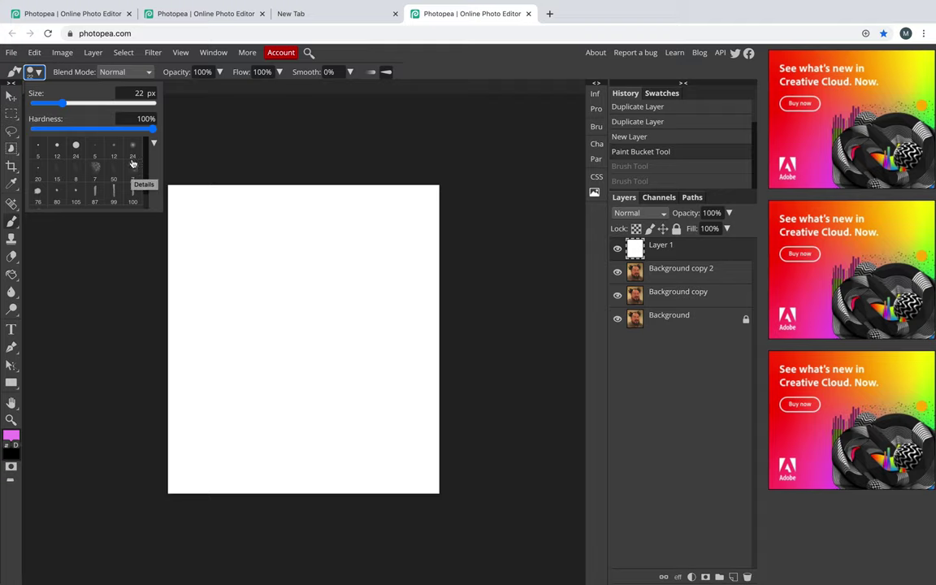
left_click(134, 171)
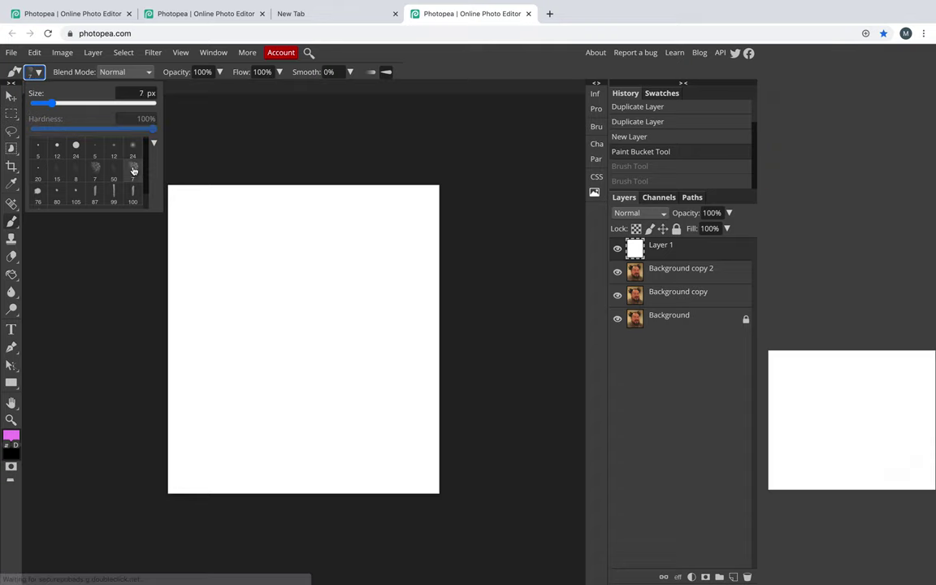
left_click(214, 225)
mouse_move(218, 212)
left_mouse_down()
mouse_move(209, 242)
mouse_move(237, 260)
left_mouse_up()
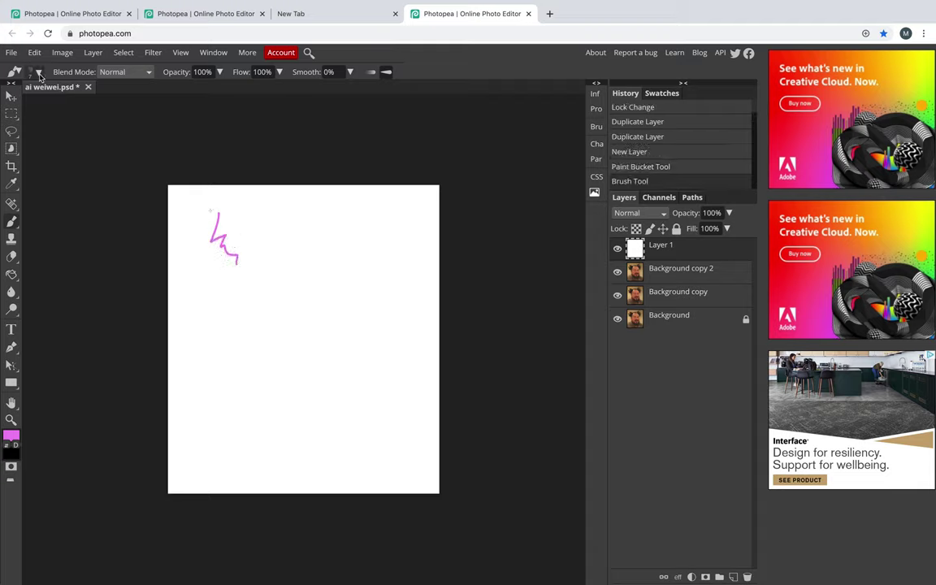
- Set the textured brush size to 157 px and paint broad pink strokes across the upper and middle canvas
left_click(39, 75)
left_click_drag(57, 104, 95, 106)
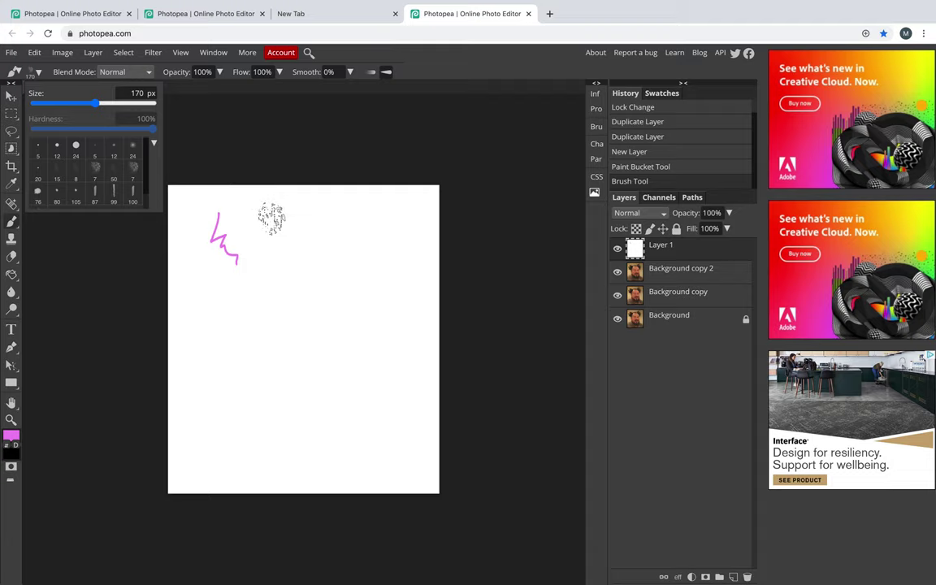
mouse_move(85, 105)
left_mouse_down()
mouse_move(161, 110)
mouse_move(82, 108)
mouse_move(95, 109)
left_mouse_up()
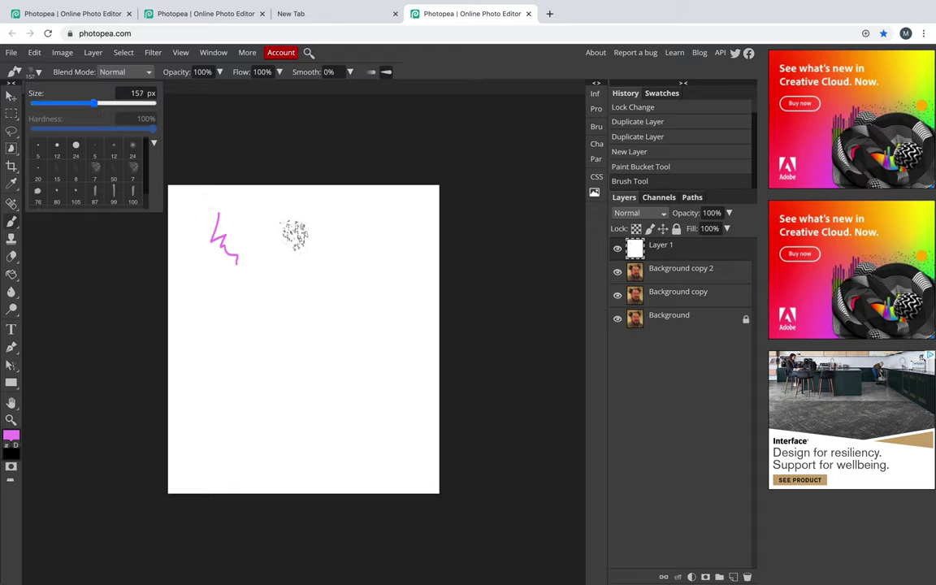
mouse_move(297, 226)
left_mouse_down()
mouse_move(292, 240)
mouse_move(324, 272)
mouse_move(329, 294)
left_mouse_up()
mouse_move(267, 289)
left_mouse_down()
mouse_move(289, 309)
mouse_move(292, 366)
mouse_move(288, 359)
left_mouse_up()
mouse_move(235, 376)
left_mouse_down()
mouse_move(199, 283)
mouse_move(219, 264)
mouse_move(278, 265)
mouse_move(290, 254)
mouse_move(381, 293)
left_mouse_up()
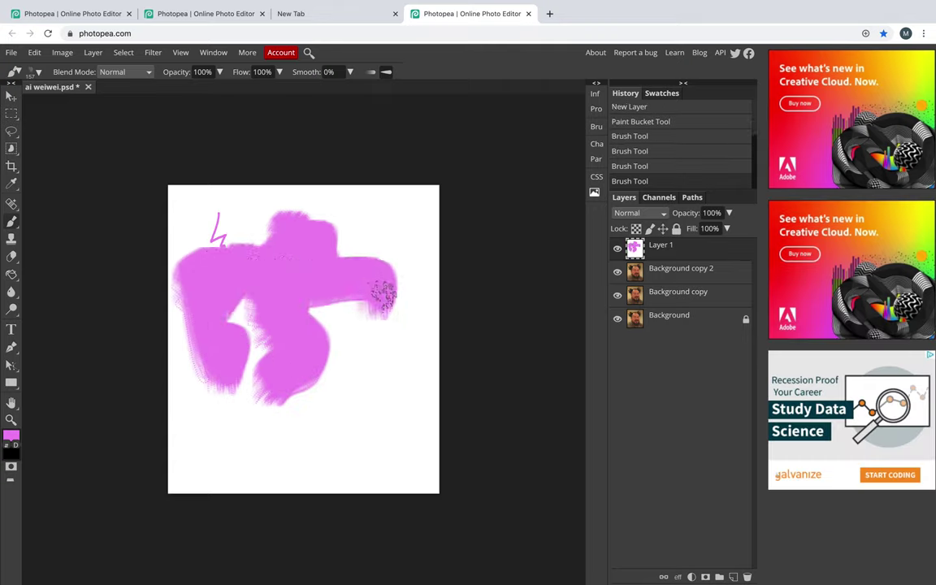
- Dab textured pink patches over the canvas's lower right area and add broad strokes at its lower left and upper left
left_click(344, 372)
left_click(414, 392)
left_click(369, 340)
left_click(364, 321)
left_click(313, 426)
left_click(253, 419)
mouse_move(252, 413)
left_mouse_down()
mouse_move(264, 391)
mouse_move(282, 412)
left_mouse_up()
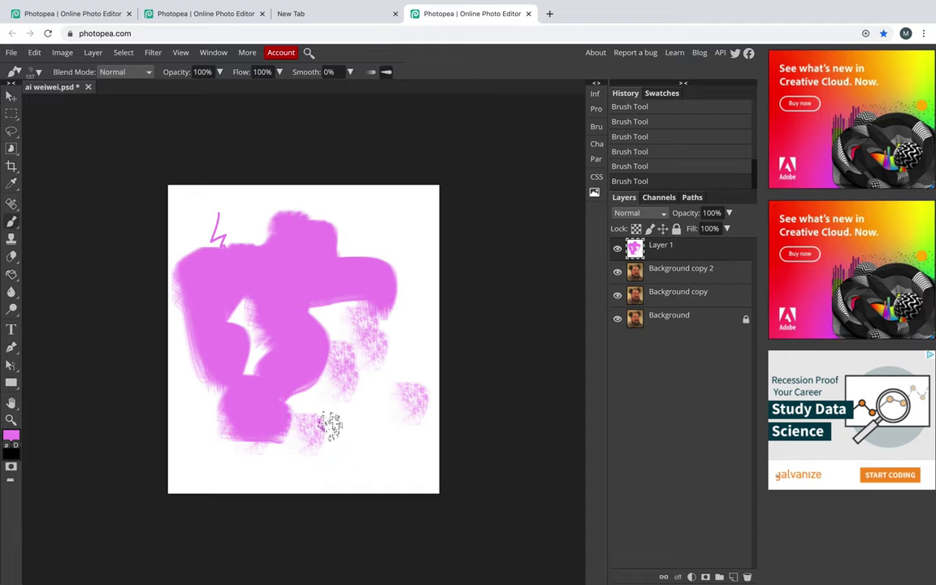
mouse_move(213, 187)
left_mouse_down()
mouse_move(201, 207)
mouse_move(194, 187)
mouse_move(219, 185)
left_mouse_up()
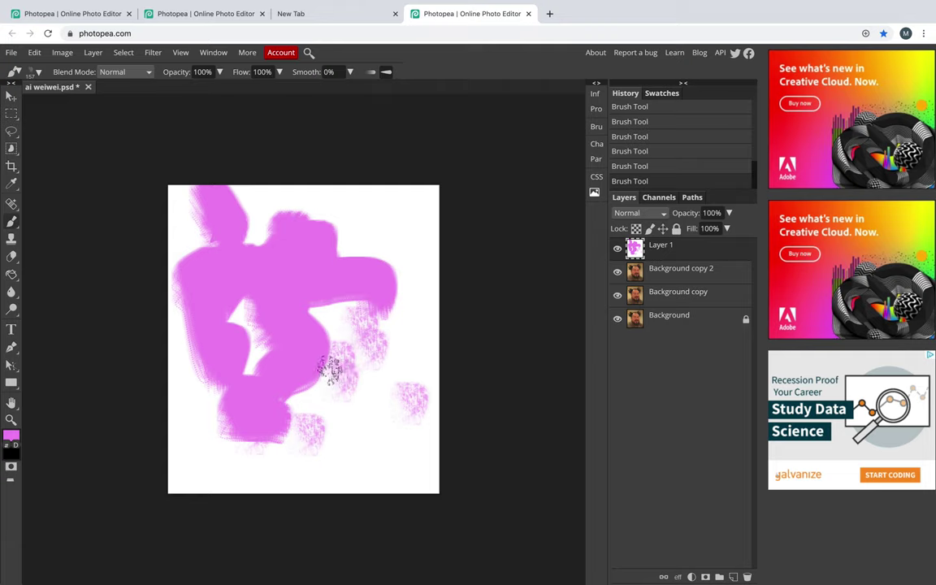
- Set the foreground colour to light pink f3b5f5 and paint broad diagonal strokes across the canvas's middle and right edge
left_click(11, 437)
left_click(473, 154)
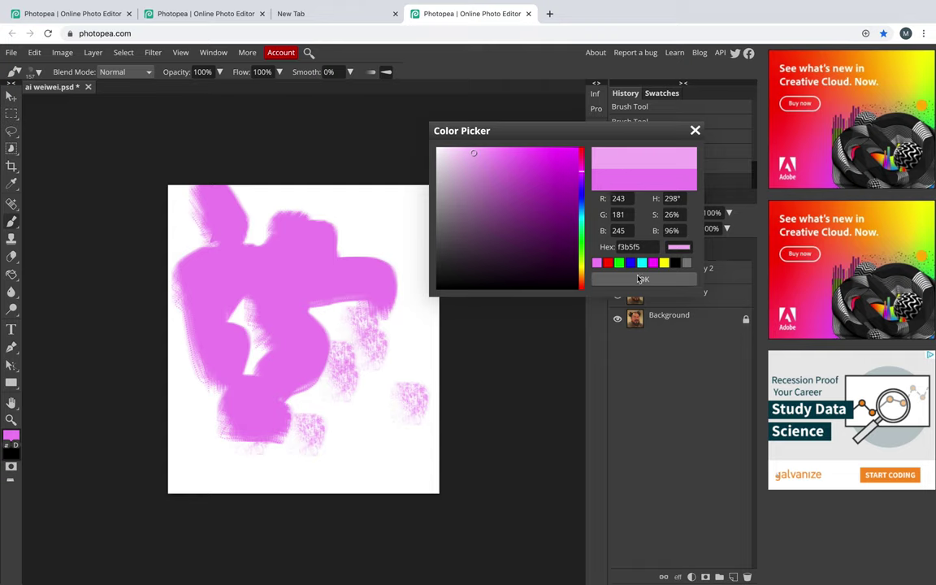
key("Return")
mouse_move(251, 247)
left_mouse_down()
mouse_move(251, 302)
mouse_move(275, 287)
mouse_move(278, 326)
mouse_move(323, 369)
left_mouse_up()
mouse_move(392, 307)
left_mouse_down()
mouse_move(374, 366)
mouse_move(420, 361)
mouse_move(429, 405)
left_mouse_up()
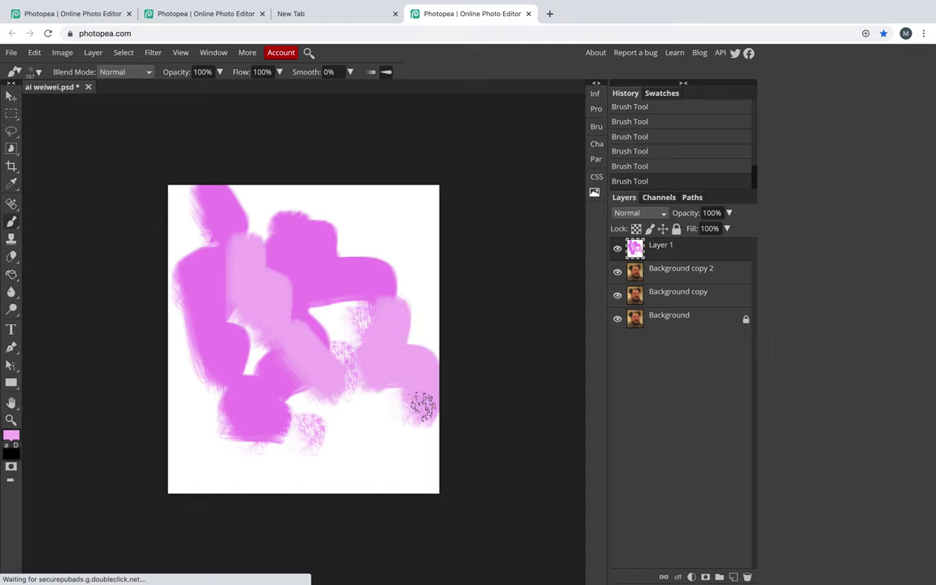
- Set the foreground colour to mint green b5f5cf and paint broad patches at the canvas's centre, left edge and lower left
left_click(10, 438)
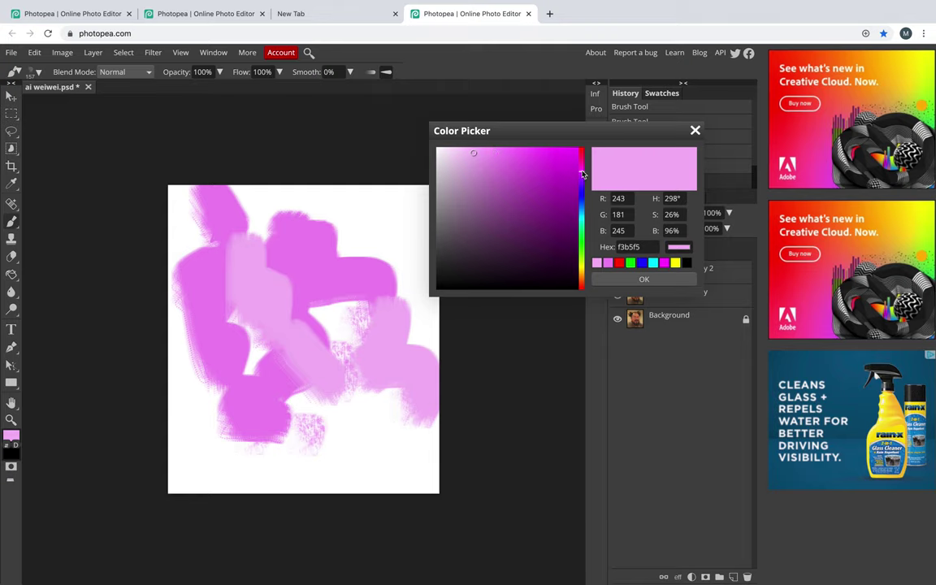
left_click_drag(582, 173, 581, 235)
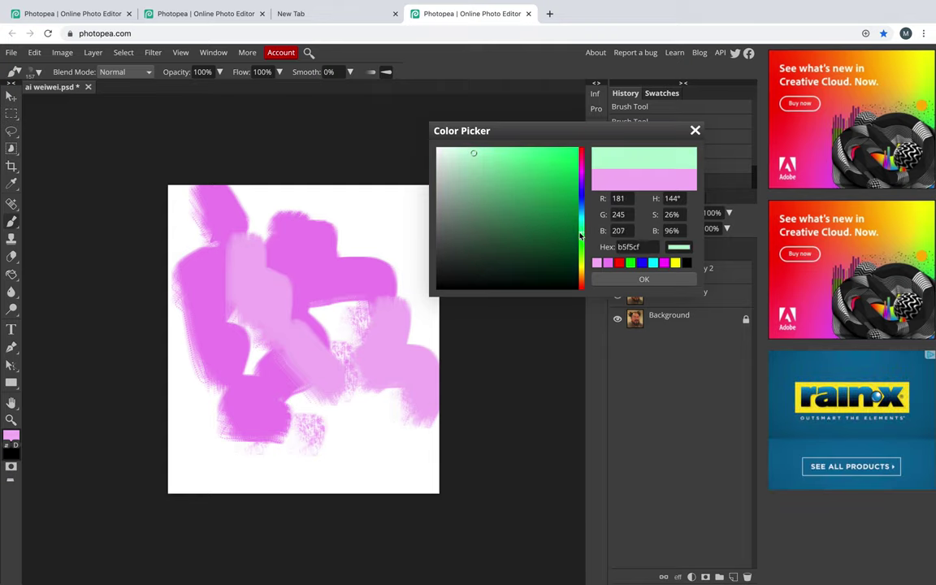
left_click(643, 279)
mouse_move(355, 274)
left_mouse_down()
mouse_move(308, 293)
mouse_move(330, 322)
mouse_move(308, 318)
mouse_move(325, 379)
left_mouse_up()
mouse_move(241, 417)
left_mouse_down()
mouse_move(193, 460)
mouse_move(186, 386)
mouse_move(151, 381)
mouse_move(165, 351)
mouse_move(227, 342)
mouse_move(234, 376)
left_mouse_up()
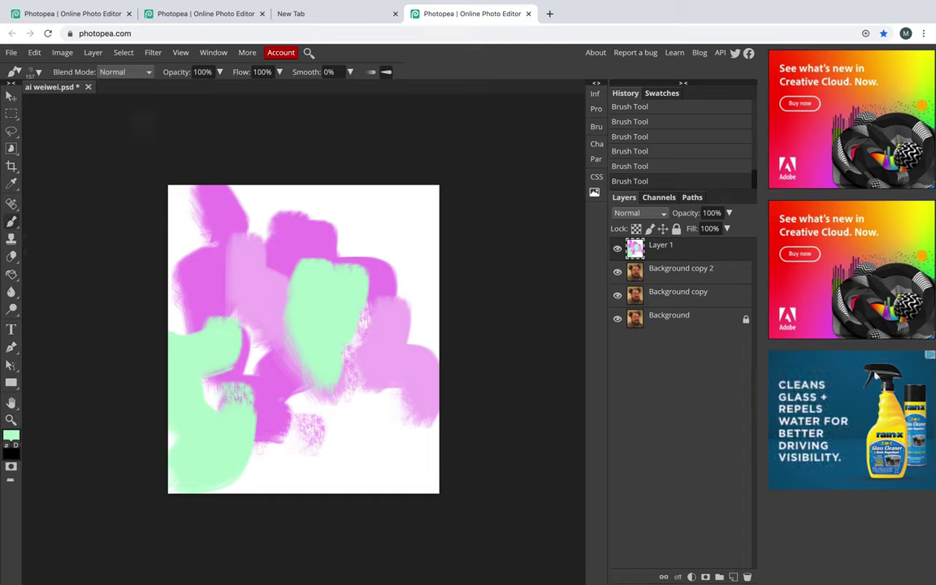
- Set the foreground colour to pale yellow f5f1b5 and paint a small patch just right of the canvas's centre
left_click(38, 73)
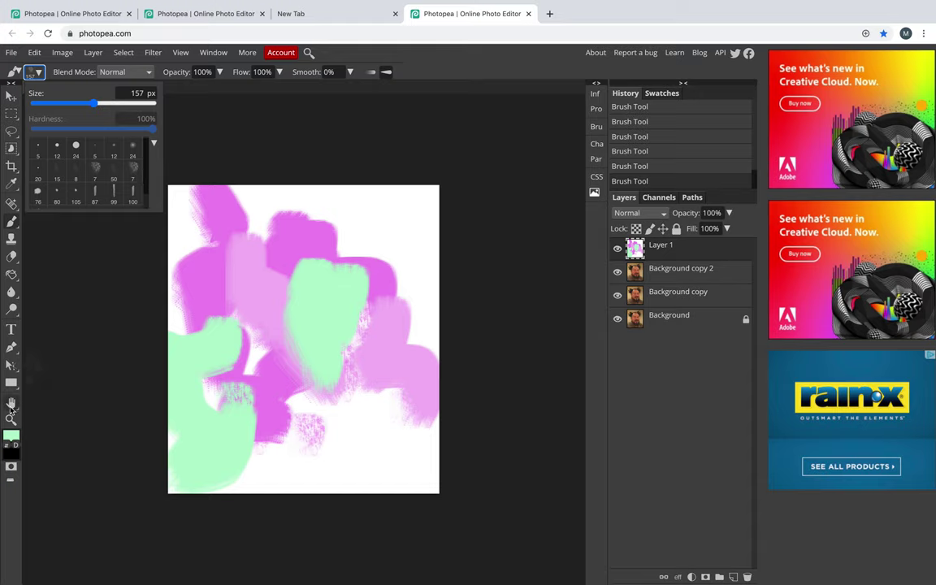
left_click(12, 435)
left_click(11, 436)
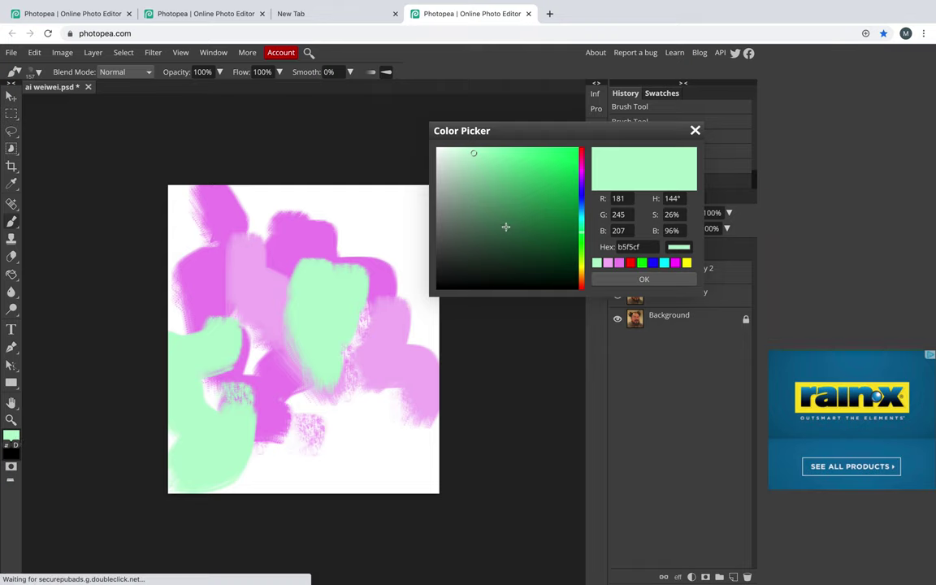
left_click_drag(580, 203, 580, 268)
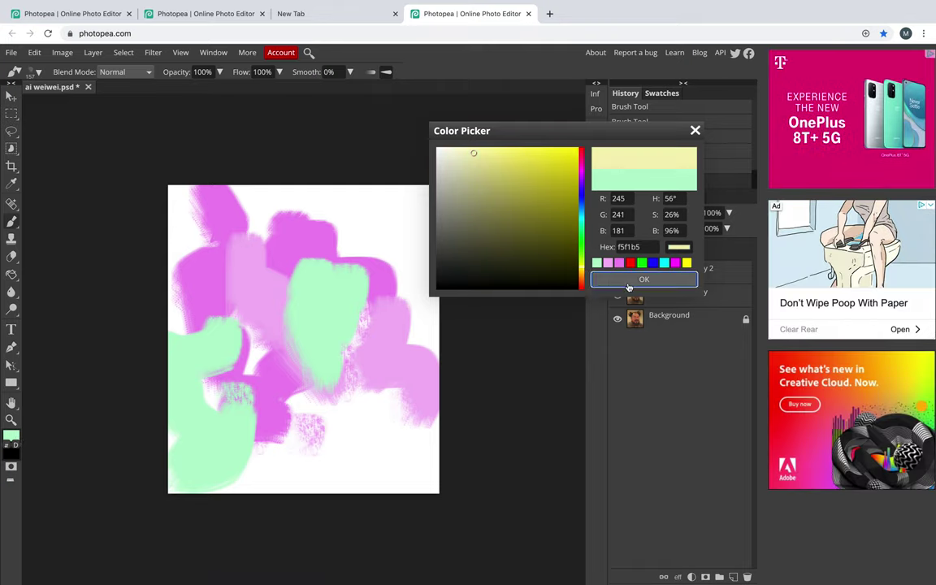
left_click(644, 279)
mouse_move(317, 280)
left_mouse_down()
mouse_move(361, 309)
mouse_move(354, 345)
left_mouse_up()
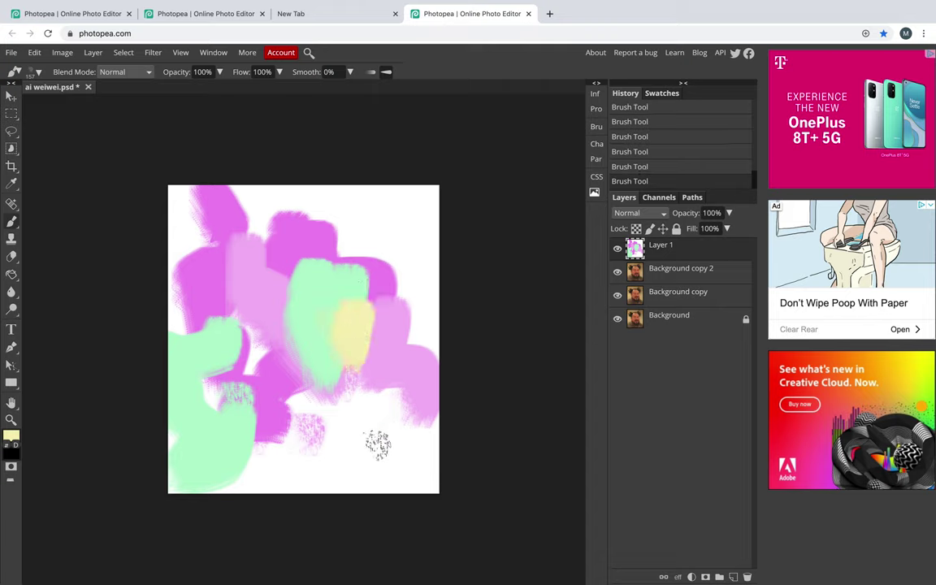
- Set the foreground colour to peach f5dcb5 and paint broad strokes over the upper middle, left of centre and lower middle
left_click(11, 435)
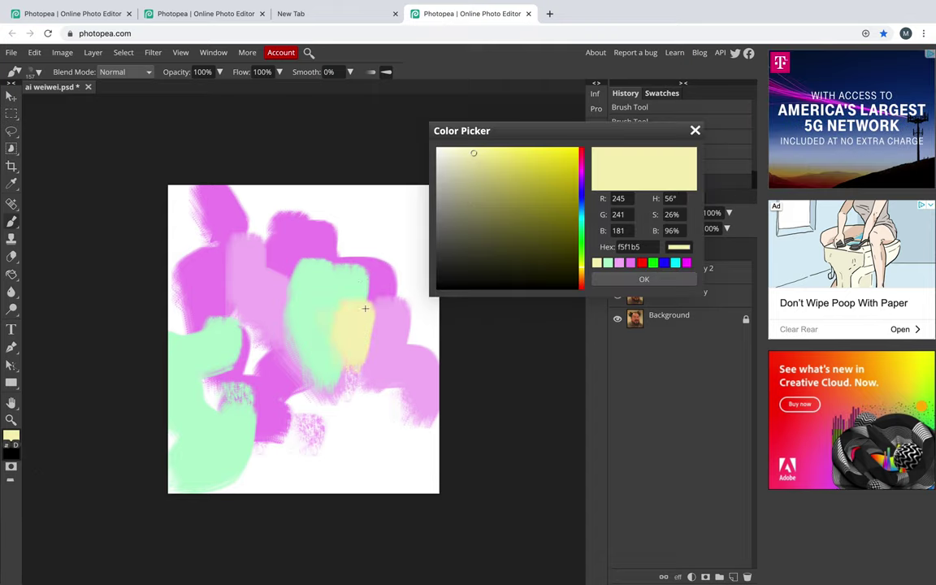
left_click_drag(581, 281, 581, 275)
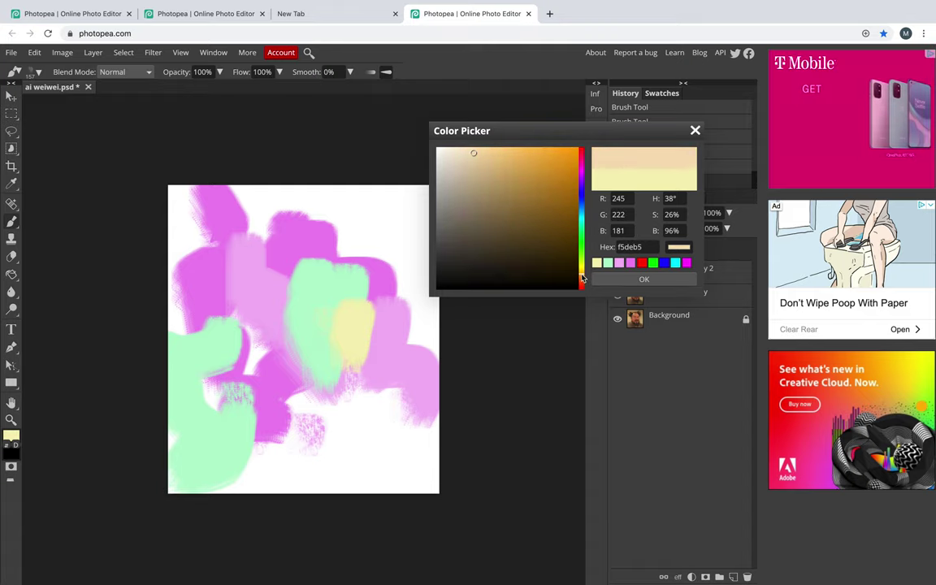
left_click(658, 281)
mouse_move(339, 226)
left_mouse_down()
mouse_move(280, 252)
mouse_move(291, 242)
mouse_move(316, 304)
mouse_move(335, 296)
mouse_move(347, 337)
mouse_move(370, 362)
left_mouse_up()
mouse_move(259, 429)
left_mouse_down()
mouse_move(314, 460)
mouse_move(261, 471)
mouse_move(306, 480)
mouse_move(342, 506)
mouse_move(239, 325)
mouse_move(236, 301)
mouse_move(304, 327)
left_mouse_up()
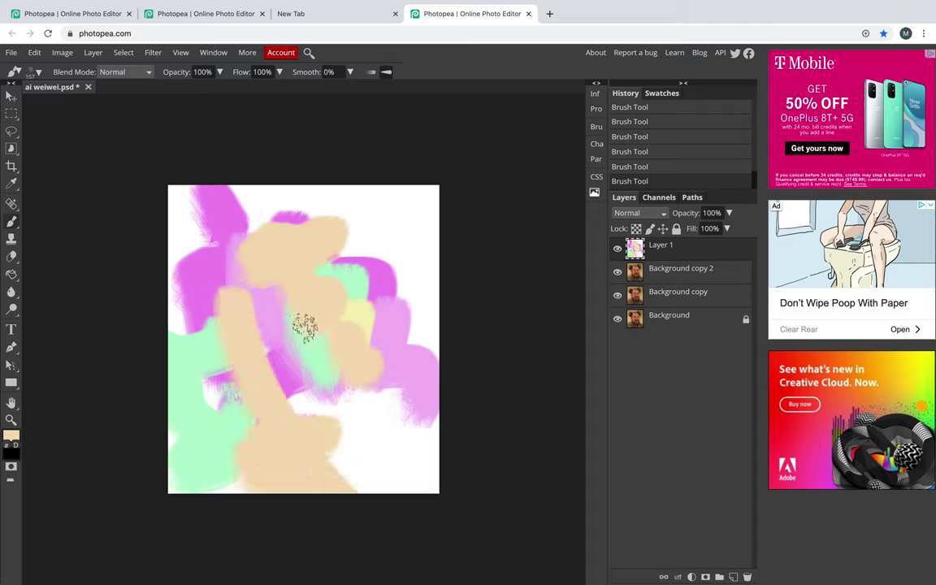
- Set the foreground colour to pale aqua b5f5f0 and paint strokes over the upper right, upper corners, middle and lower right of the canvas
left_click(10, 437)
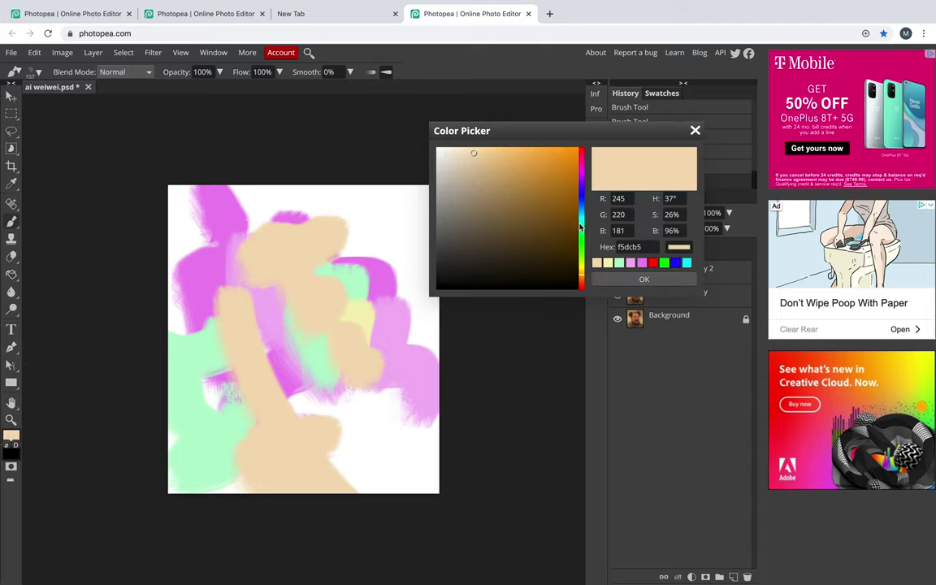
left_click(583, 225)
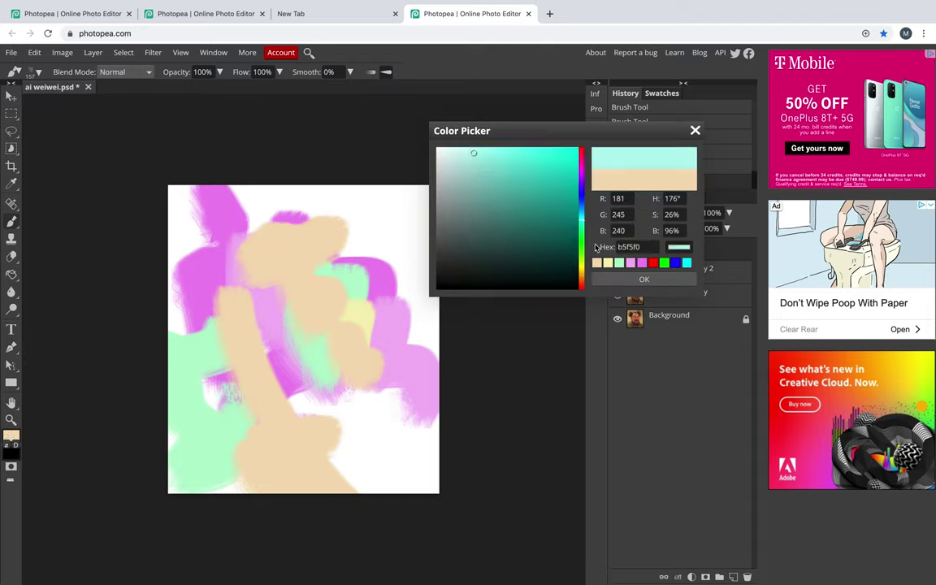
left_click(644, 279)
mouse_move(371, 239)
left_mouse_down()
mouse_move(405, 242)
mouse_move(415, 312)
mouse_move(362, 239)
mouse_move(357, 219)
mouse_move(372, 208)
mouse_move(359, 180)
mouse_move(341, 167)
mouse_move(302, 187)
left_mouse_up()
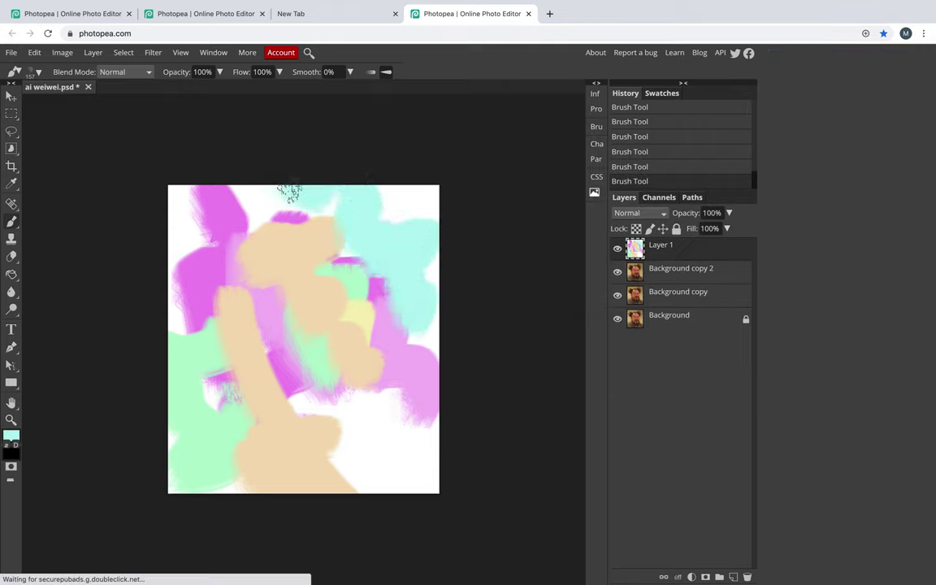
left_click_drag(235, 302, 321, 350)
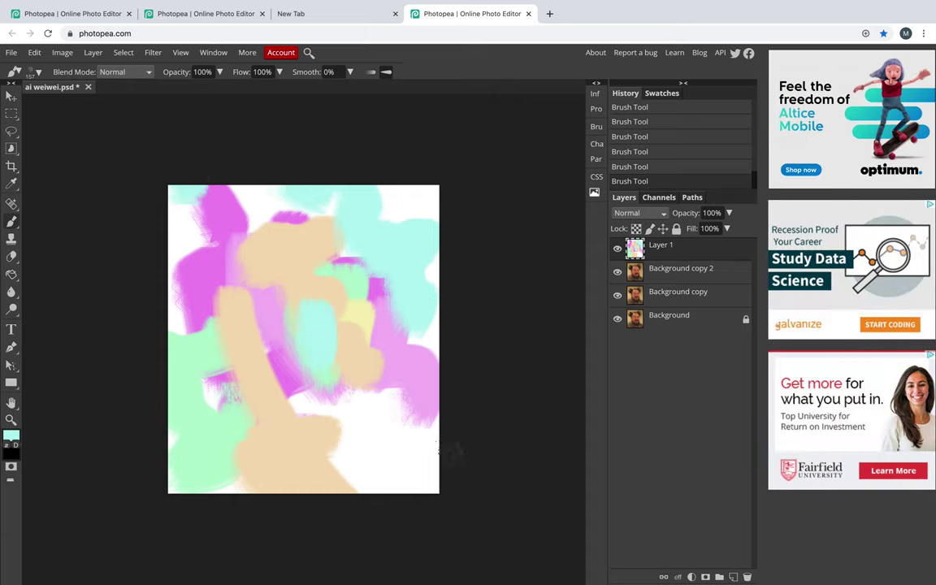
left_click_drag(407, 428, 398, 445)
left_click_drag(323, 366, 476, 354)
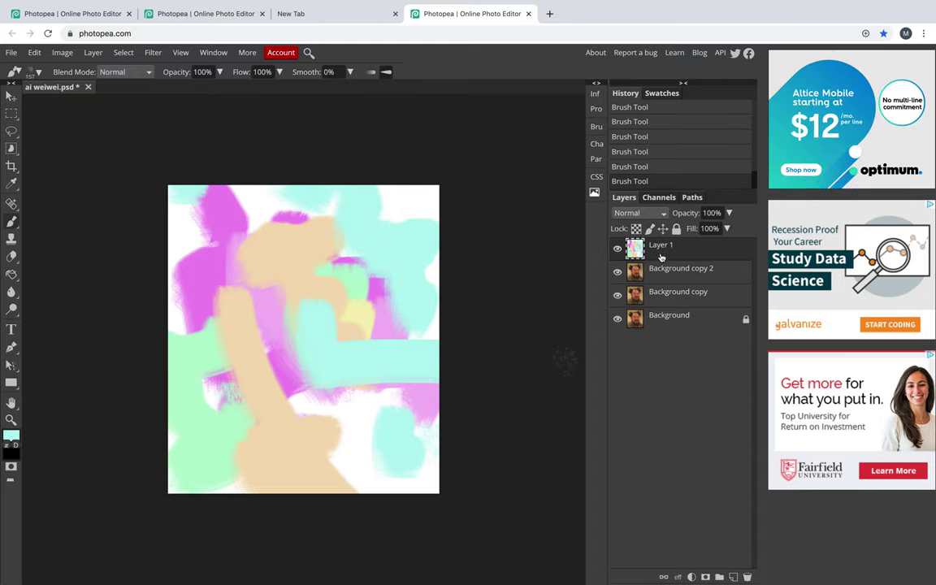
mouse_move(324, 312)
left_mouse_down()
mouse_move(288, 359)
mouse_move(337, 334)
mouse_move(358, 335)
mouse_move(338, 336)
mouse_move(364, 360)
mouse_move(341, 306)
left_mouse_up()
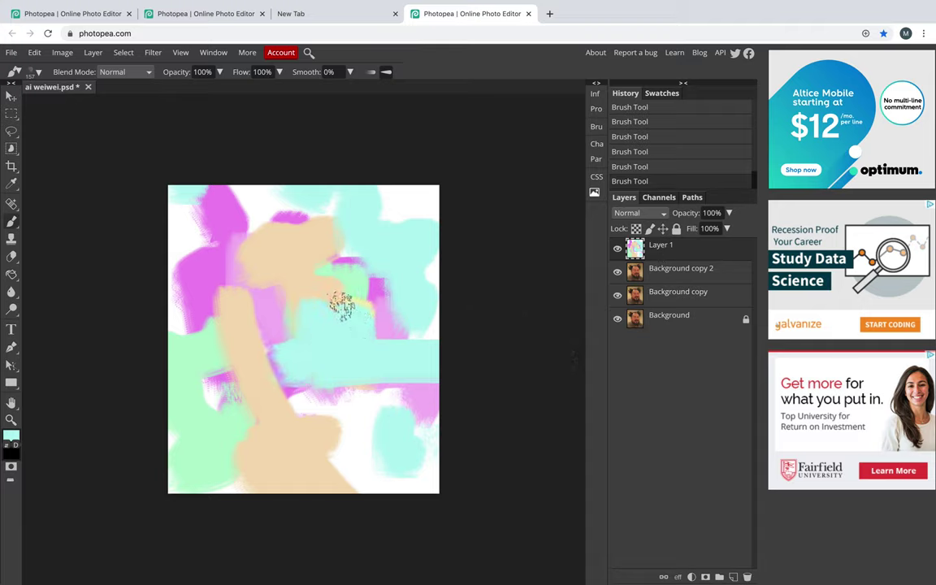
- Set the foreground colour to a pale dusty pink and dab textured patches over the canvas's upper, middle and lower central areas
left_click(12, 435)
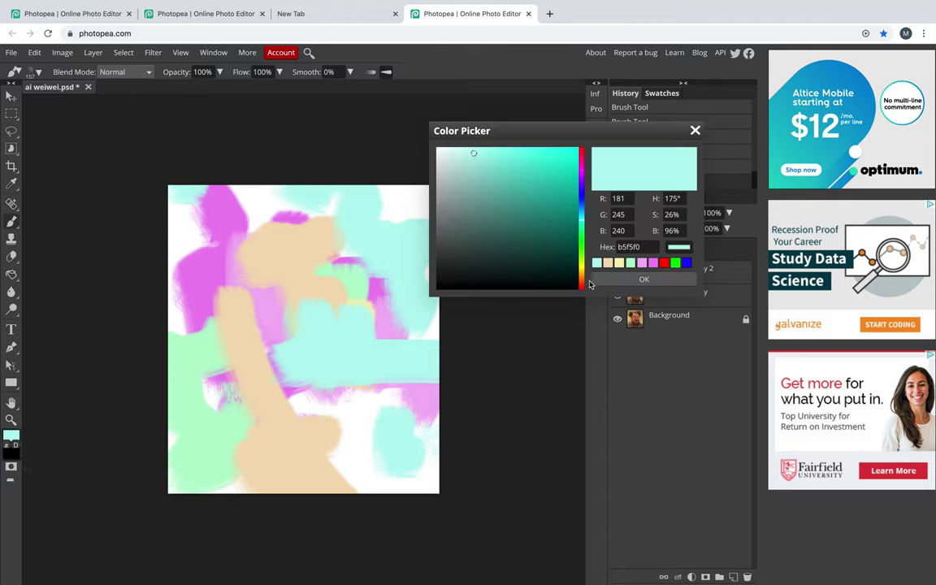
left_click_drag(582, 255, 583, 148)
left_click(467, 156)
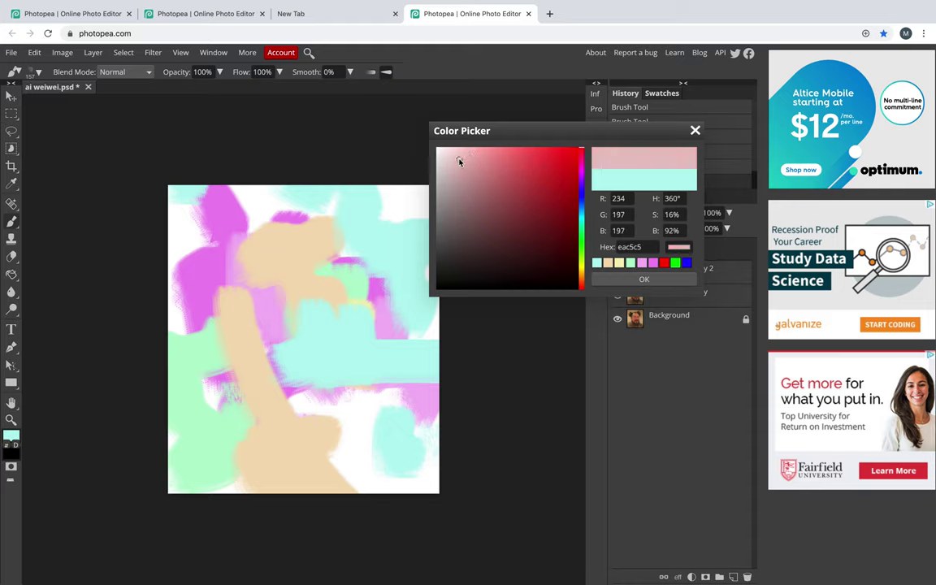
left_click(644, 279)
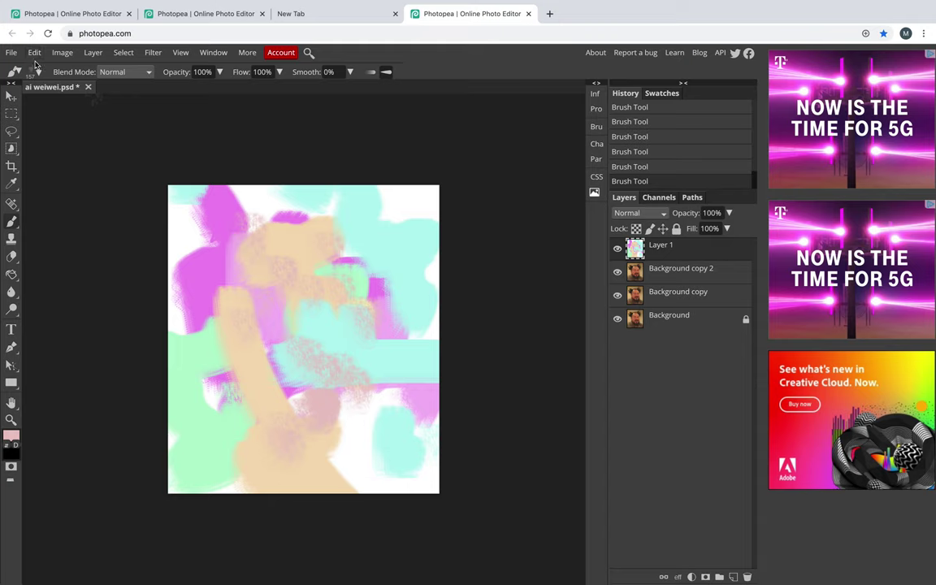
- Enlarge the textured brush to 333 px and paint dusty pink over the upper middle and upper right of the canvas
left_click(34, 73)
left_click(89, 104)
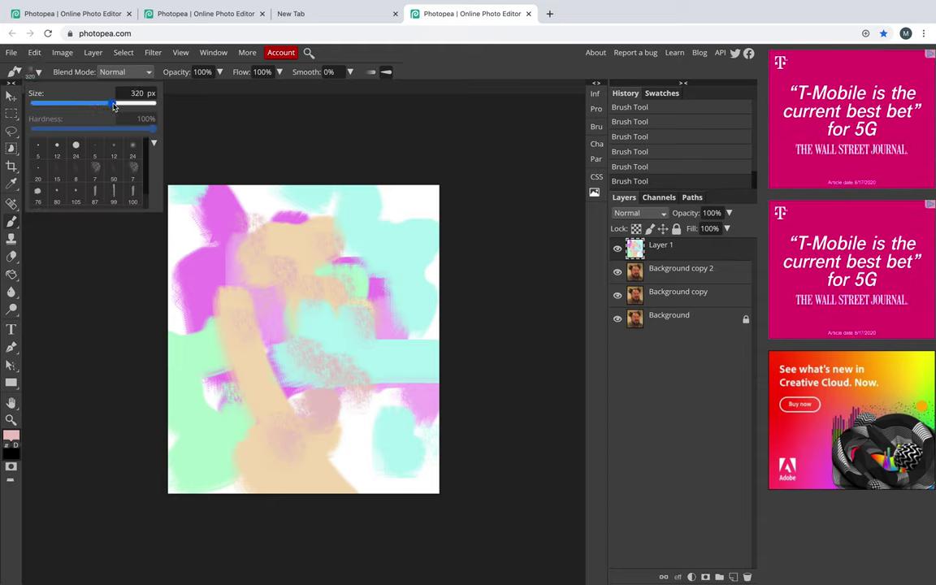
mouse_move(294, 213)
left_mouse_down()
mouse_move(333, 237)
mouse_move(313, 272)
left_mouse_up()
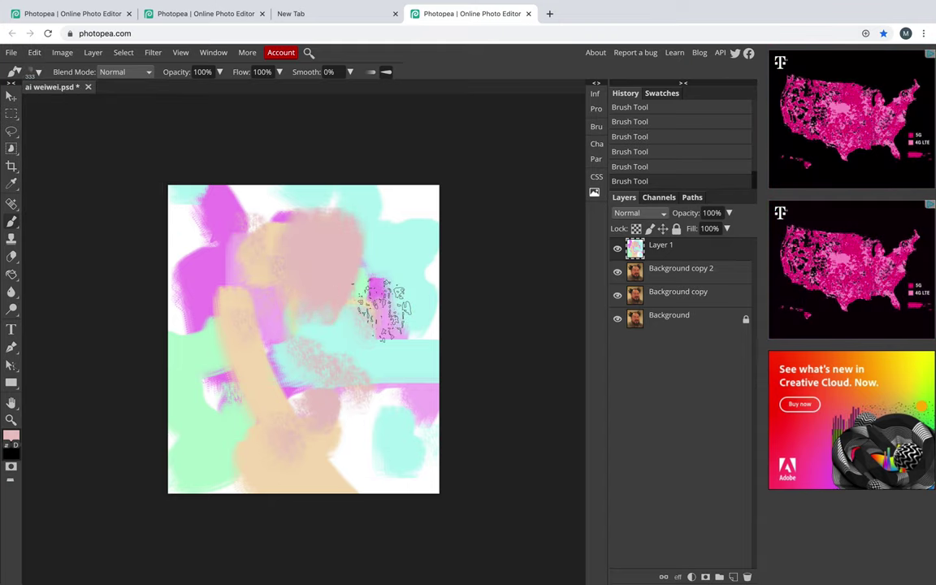
left_click_drag(404, 304, 413, 192)
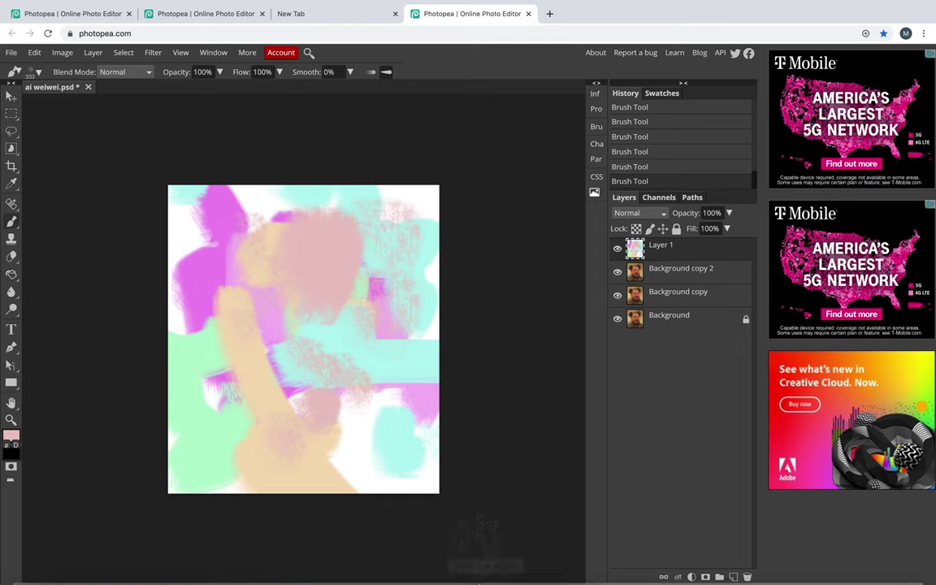
- Hide and show Layer 1 repeatedly to compare the painted background with the photo beneath it
mouse_move(486, 573)
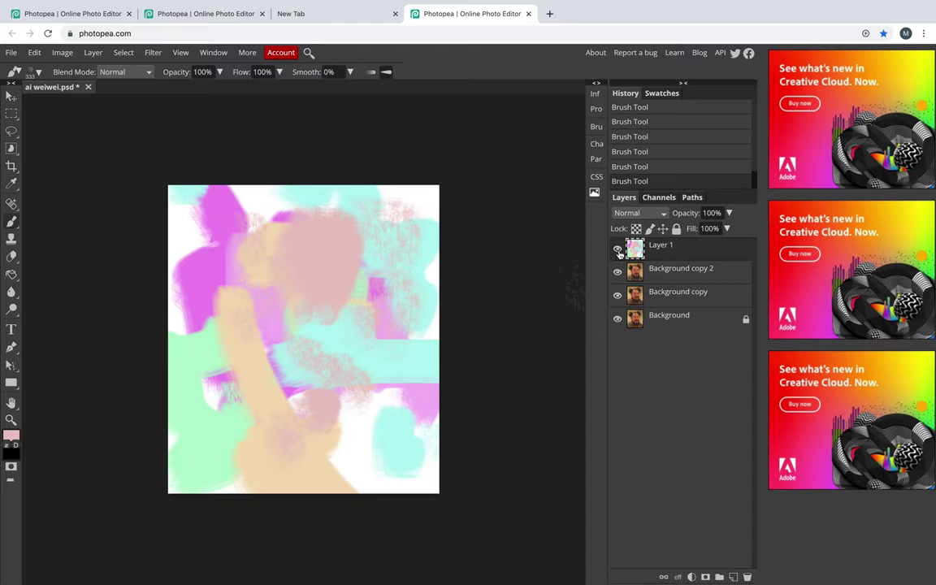
left_click(618, 250)
left_click(618, 250)
left_click(617, 250)
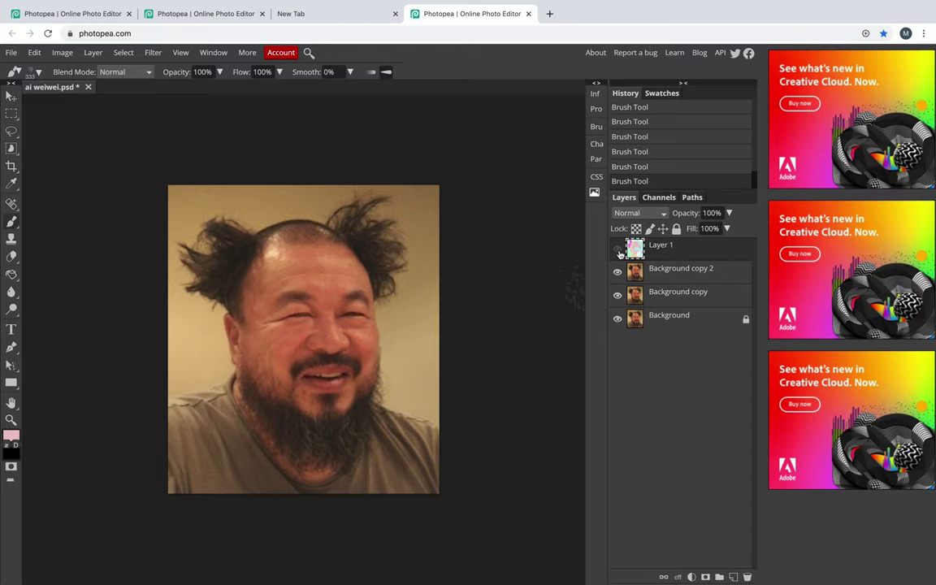
left_click(618, 250)
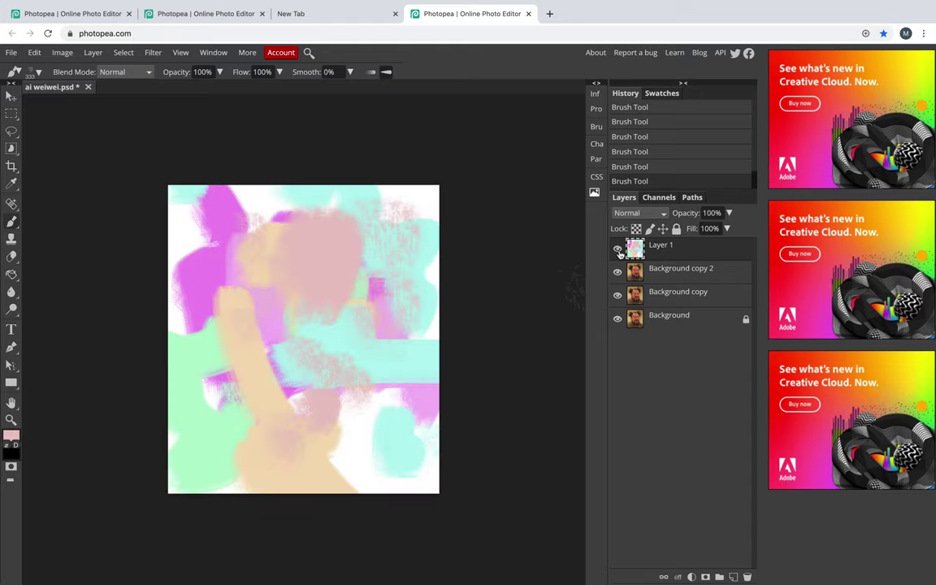
left_click(617, 249)
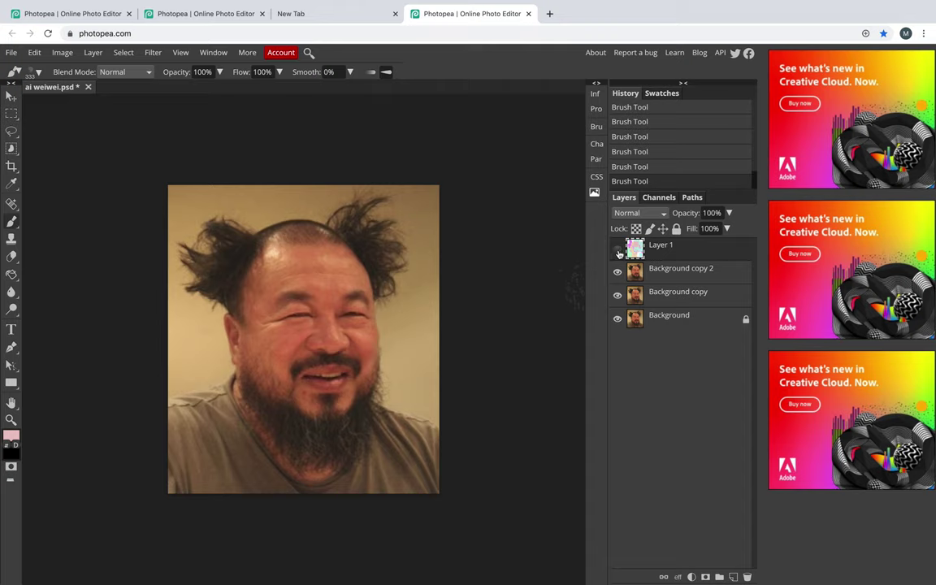
left_click(618, 249)
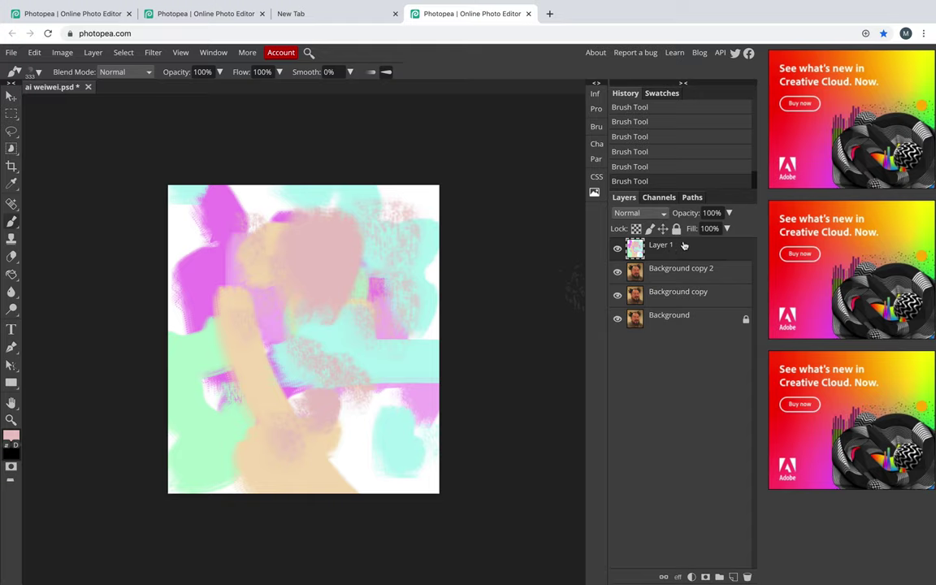
- Try Layer 1 beneath Background copy, check it with both photo copies hidden, and undo the reordering
left_click_drag(681, 250, 681, 307)
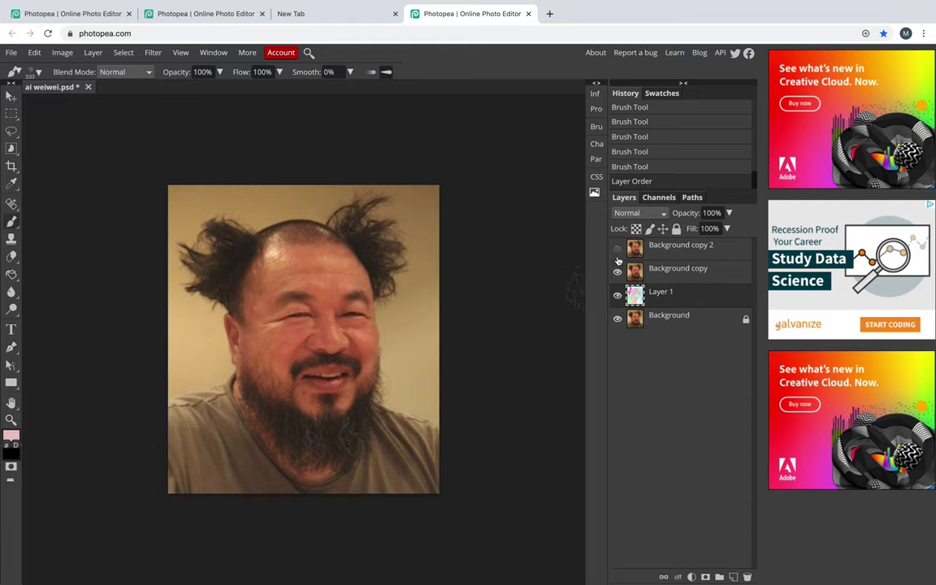
left_click(617, 258)
left_click(618, 257)
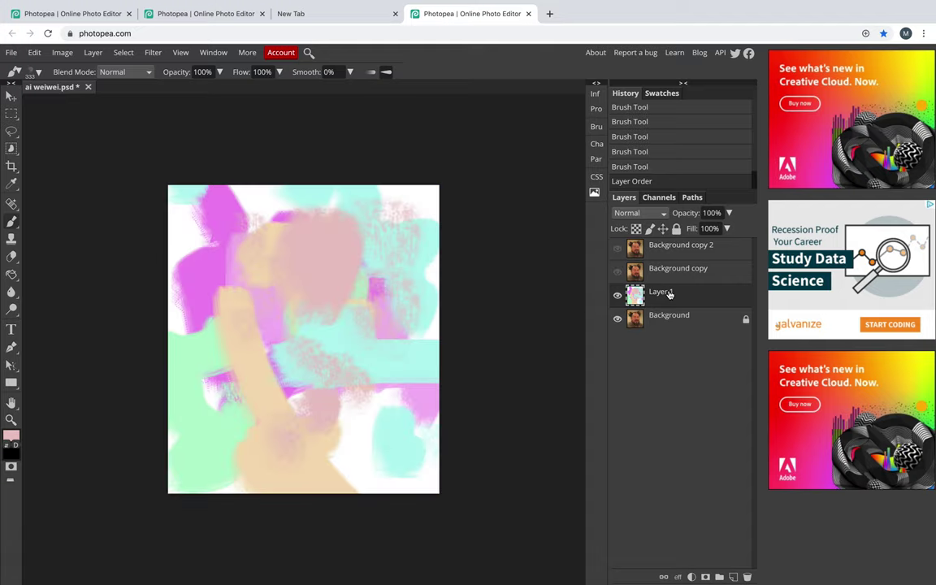
key("ctrl+z")
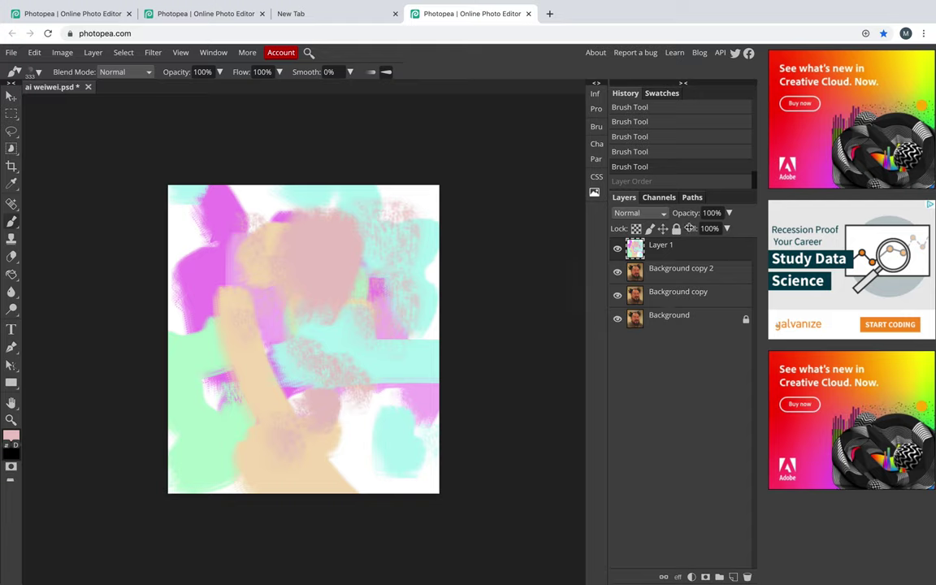
- Move Layer 1 directly above the locked Background layer, beneath both photo copies, and make Background copy 2 the active layer
left_click_drag(685, 251, 686, 307)
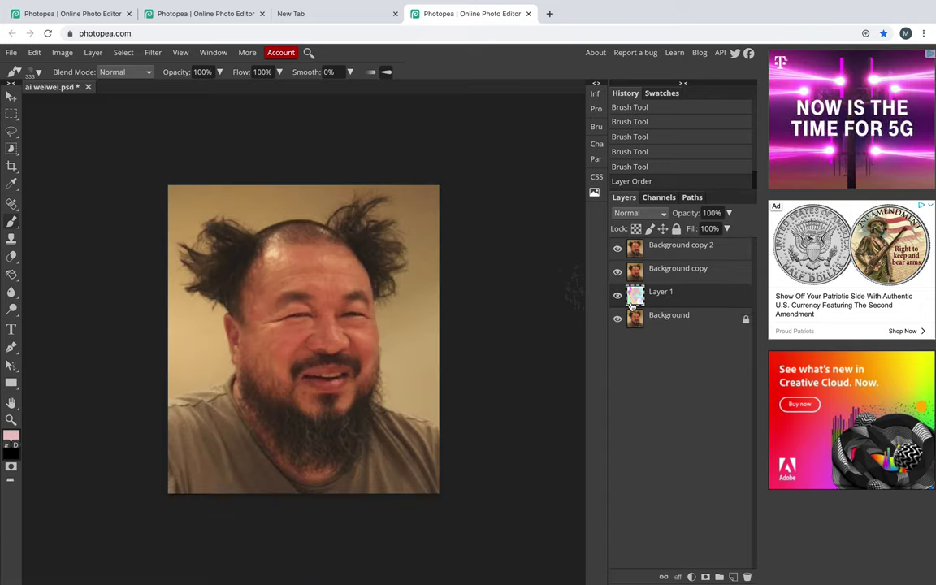
left_click(677, 252)
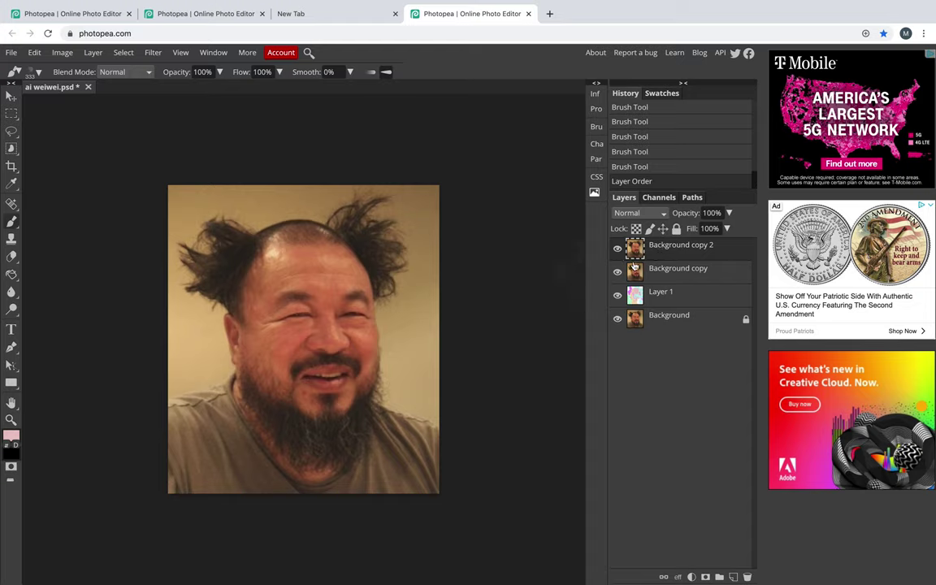
left_click(63, 53)
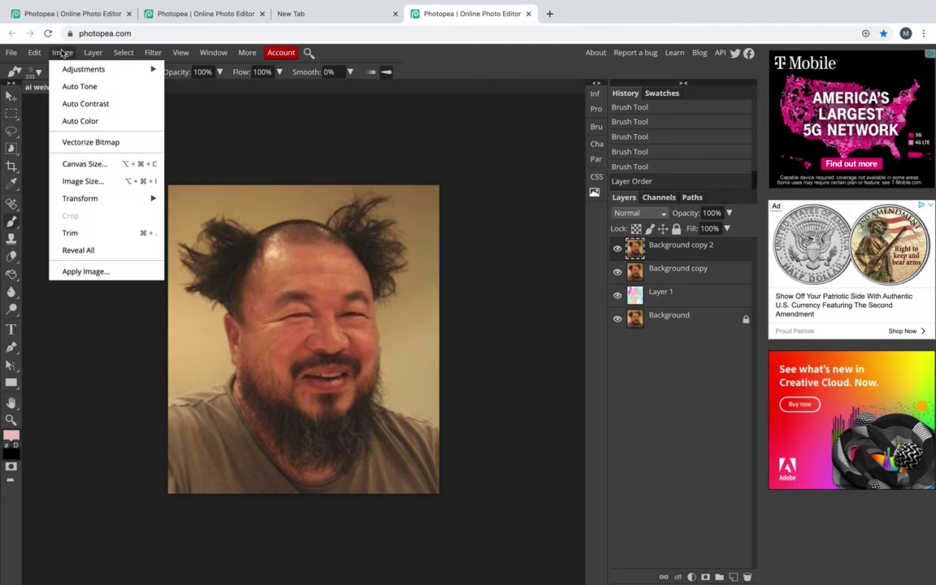
mouse_move(60, 69)
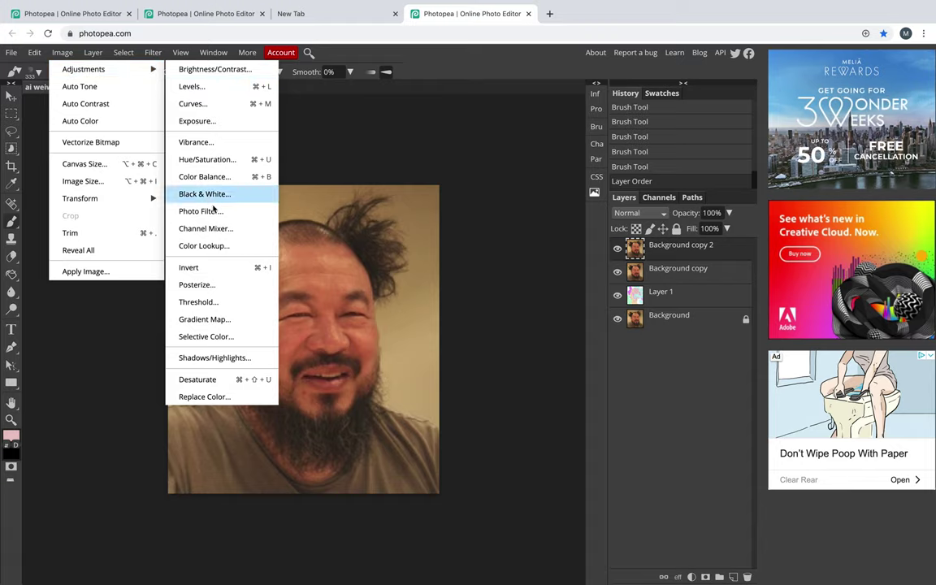
left_click(208, 303)
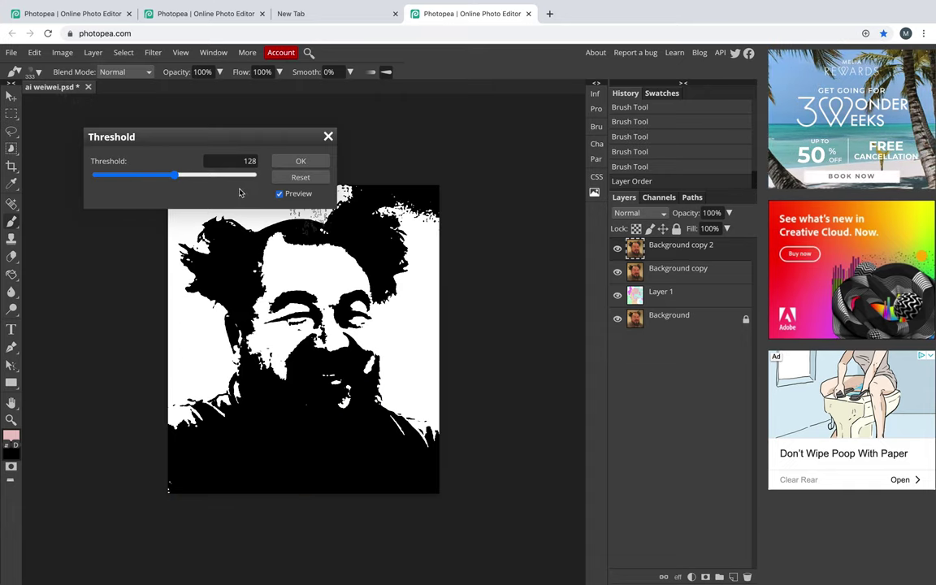
left_click_drag(250, 148, 571, 91)
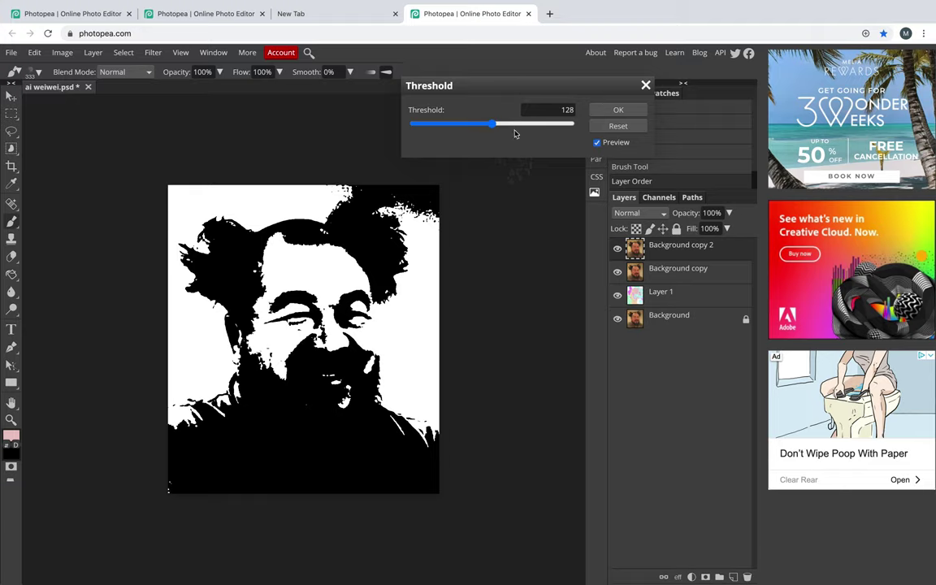
left_click(646, 85)
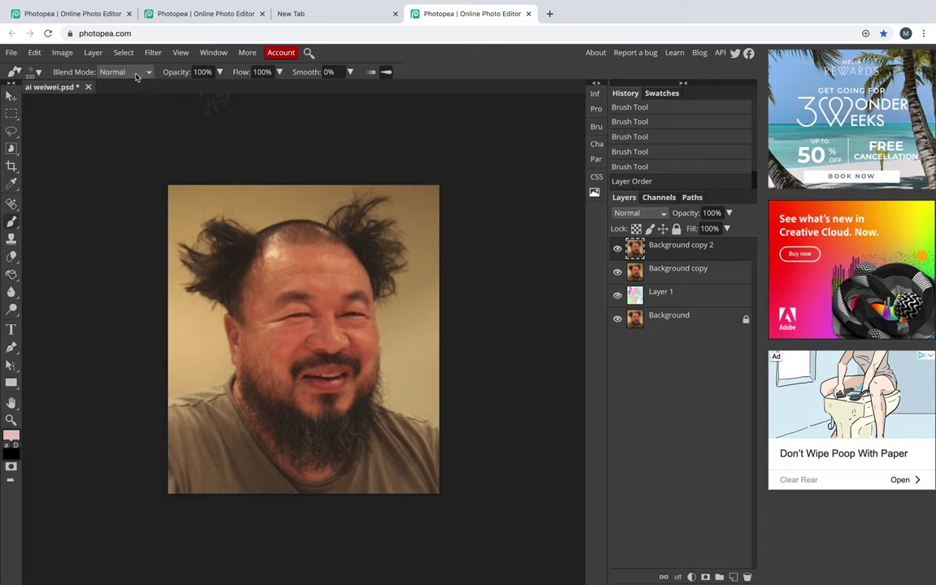
- Apply a Threshold adjustment of 128 to Background copy 2, comparing the preview with the original photo before accepting it
left_click(62, 52)
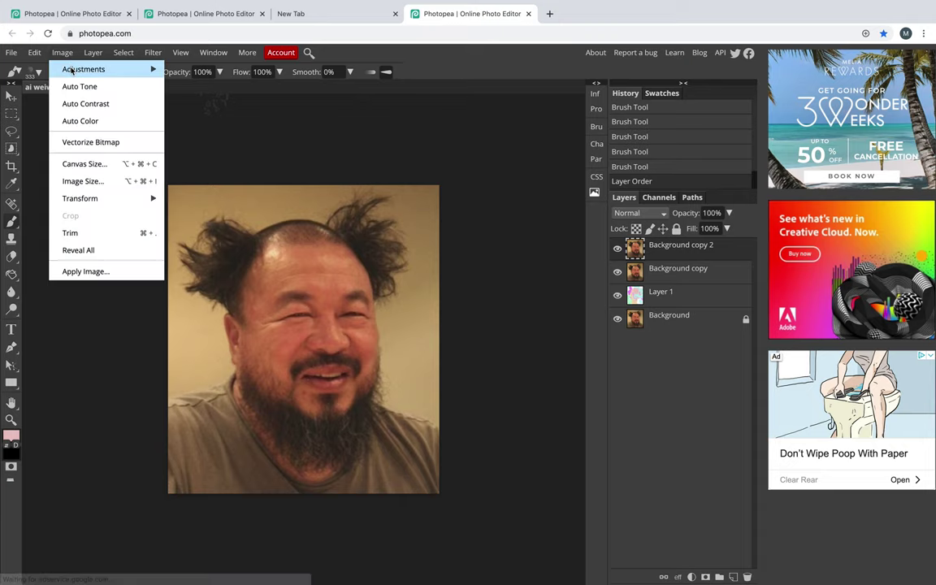
mouse_move(72, 70)
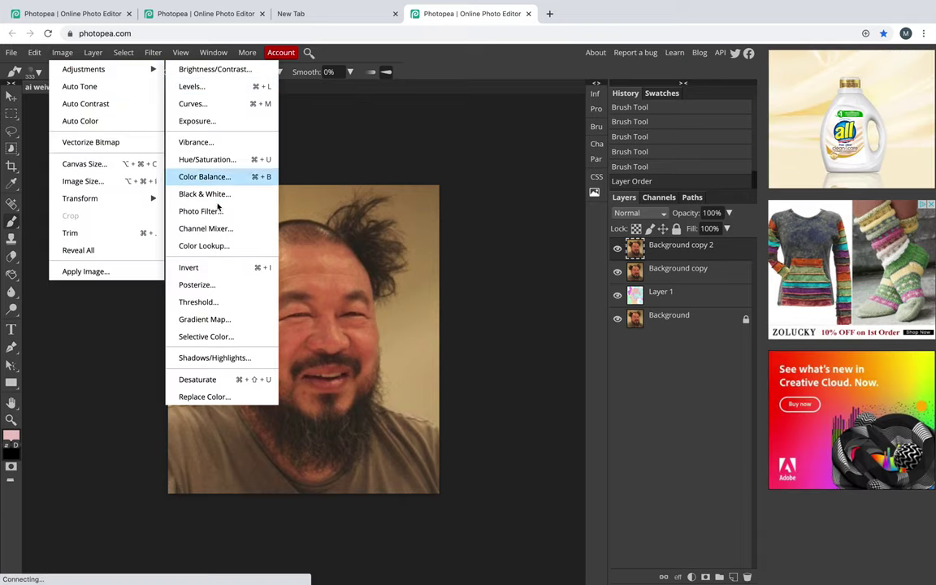
left_click(204, 302)
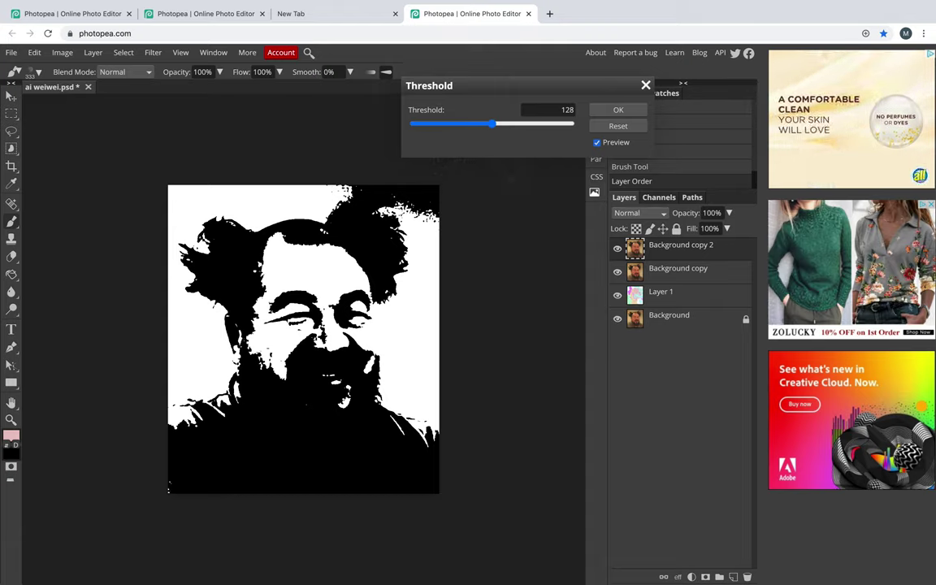
left_click(598, 144)
left_click(598, 144)
left_click(598, 144)
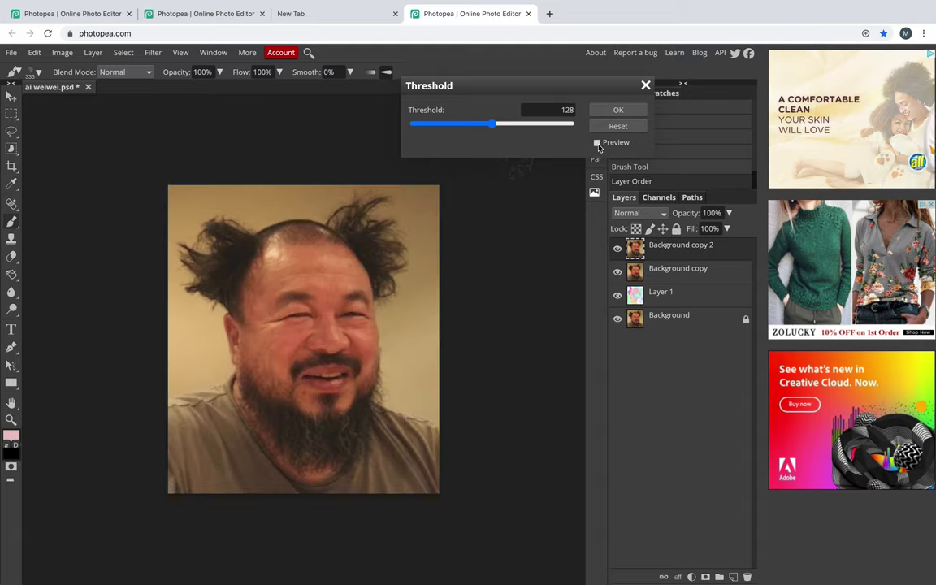
left_click(598, 143)
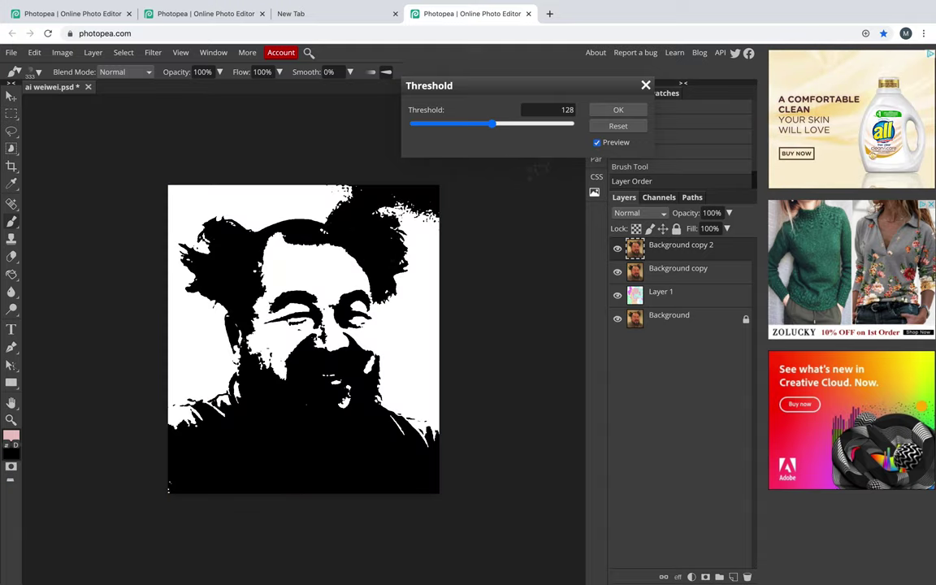
left_click(616, 109)
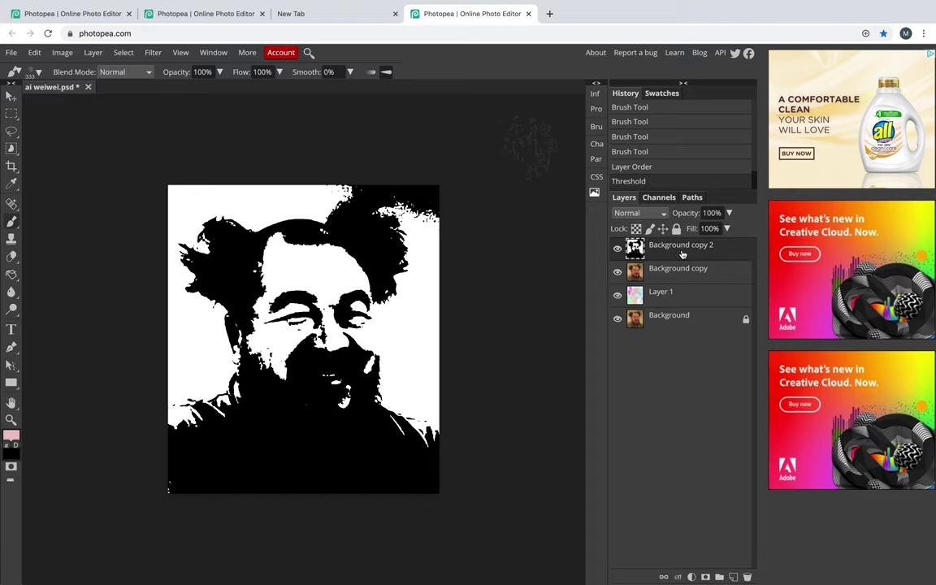
mouse_move(321, 411)
left_mouse_down()
mouse_move(366, 435)
mouse_move(358, 411)
left_mouse_up()
left_click(62, 54)
mouse_move(63, 72)
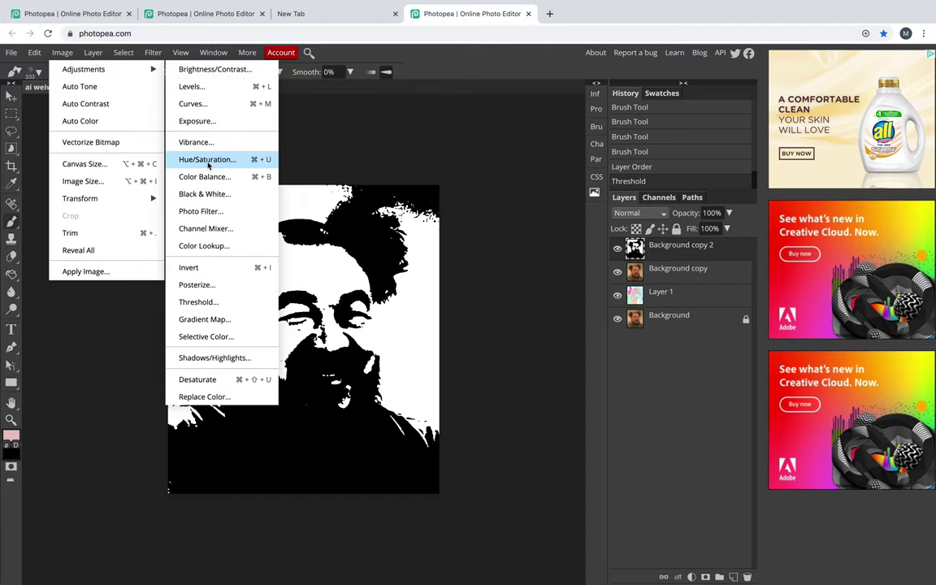
left_click(439, 134)
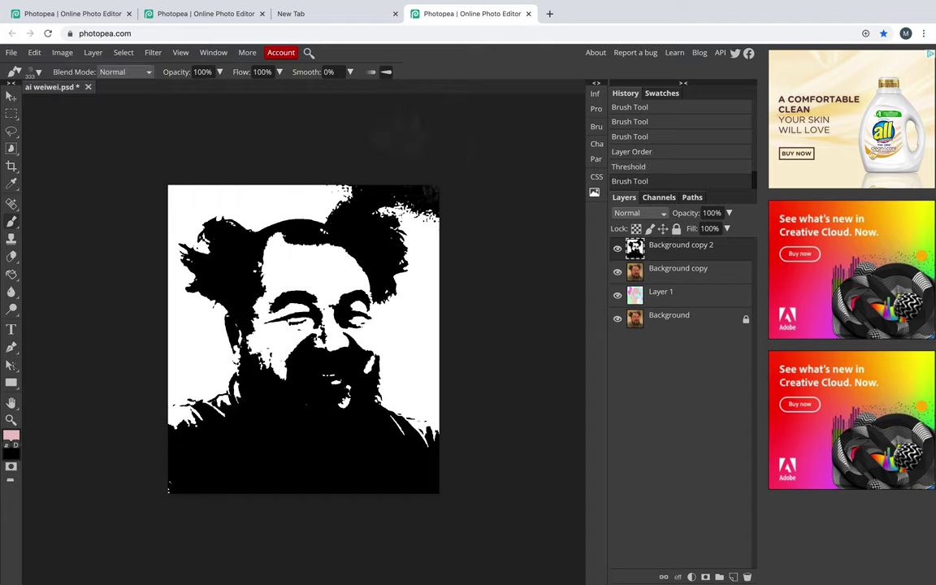
- Start a Hue/Saturation adjustment on Background copy 2 with Colorize on, setting saturation to 86 and lightness to 62
left_click(60, 53)
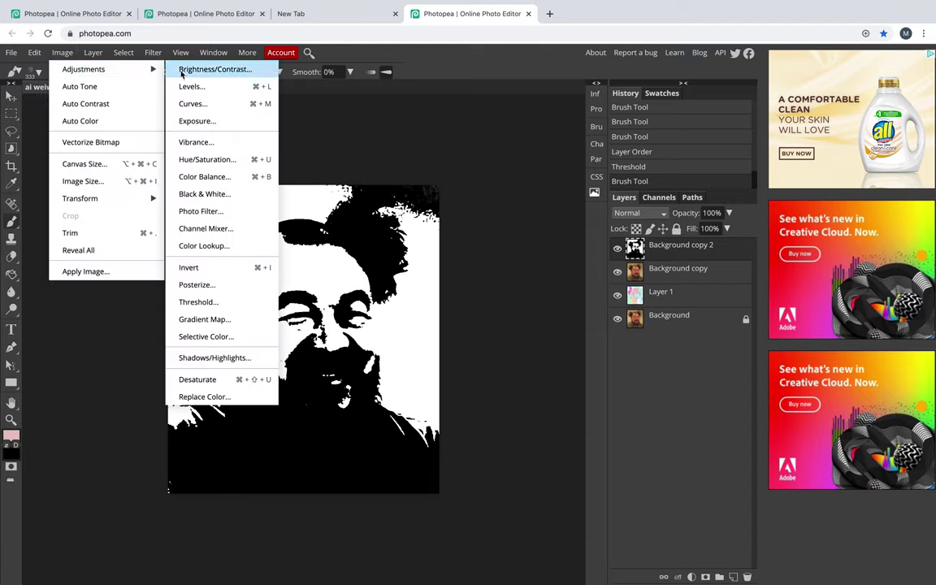
left_click(205, 160)
left_click_drag(205, 147, 514, 116)
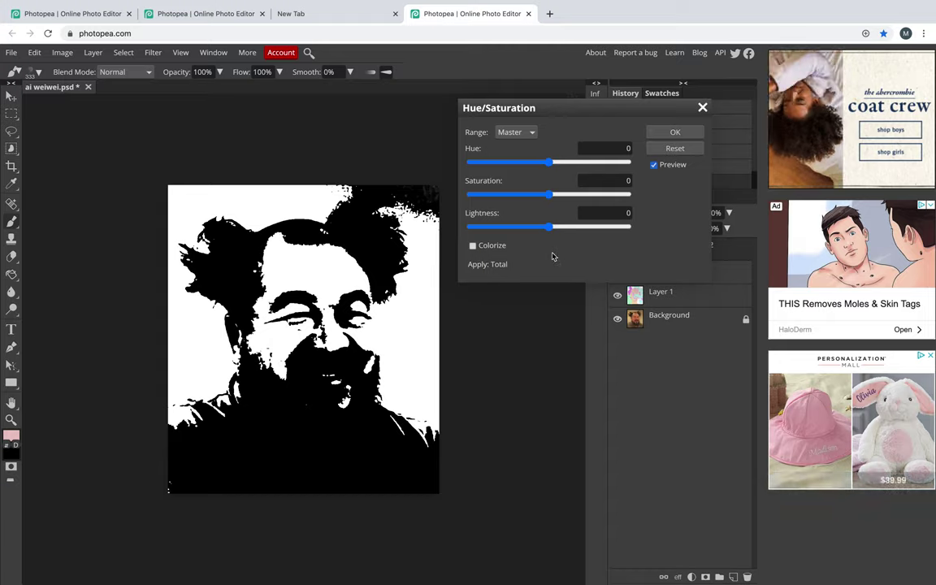
left_click(473, 247)
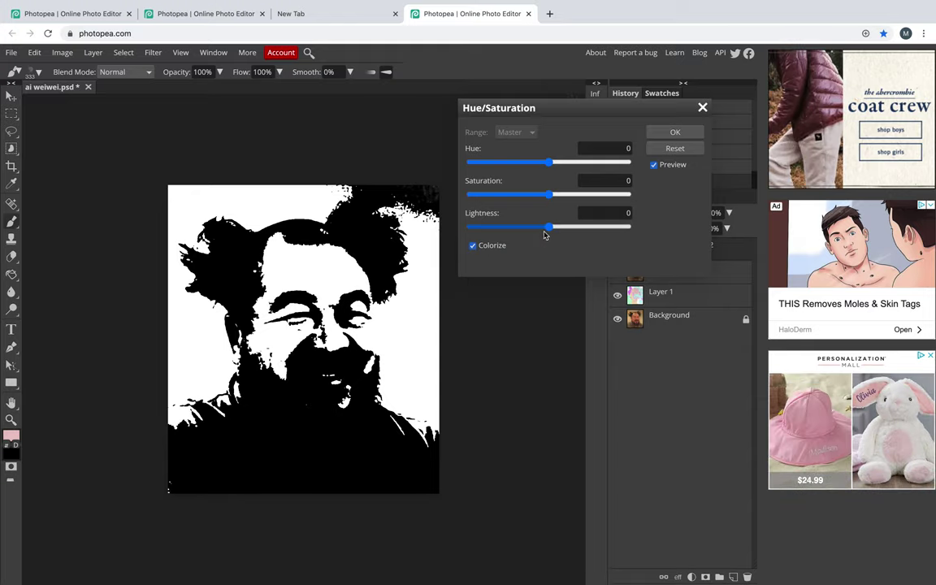
left_click_drag(550, 229, 576, 224)
left_click_drag(587, 223, 591, 223)
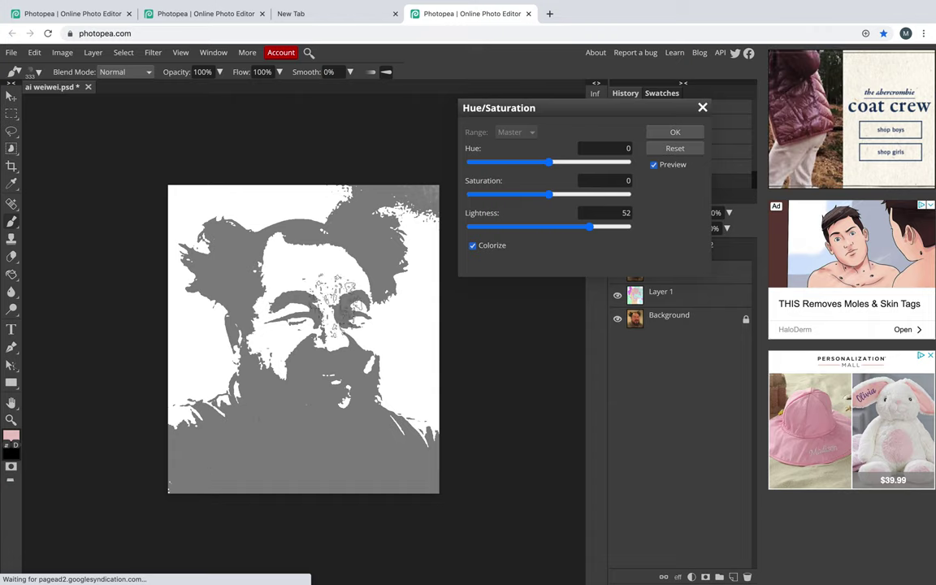
mouse_move(587, 227)
left_mouse_down()
mouse_move(575, 229)
mouse_move(601, 231)
mouse_move(549, 235)
mouse_move(639, 233)
mouse_move(586, 236)
mouse_move(598, 235)
left_mouse_up()
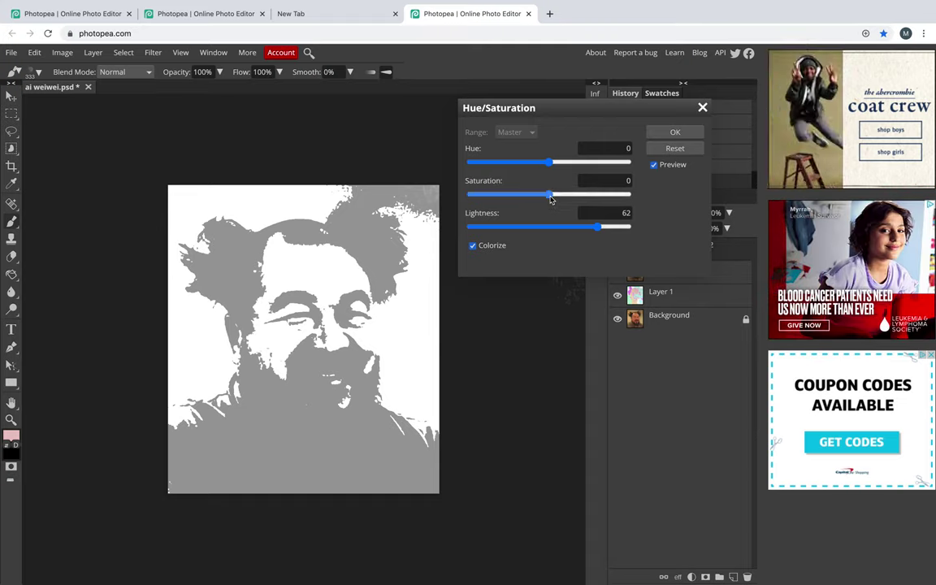
left_click_drag(550, 199, 496, 199)
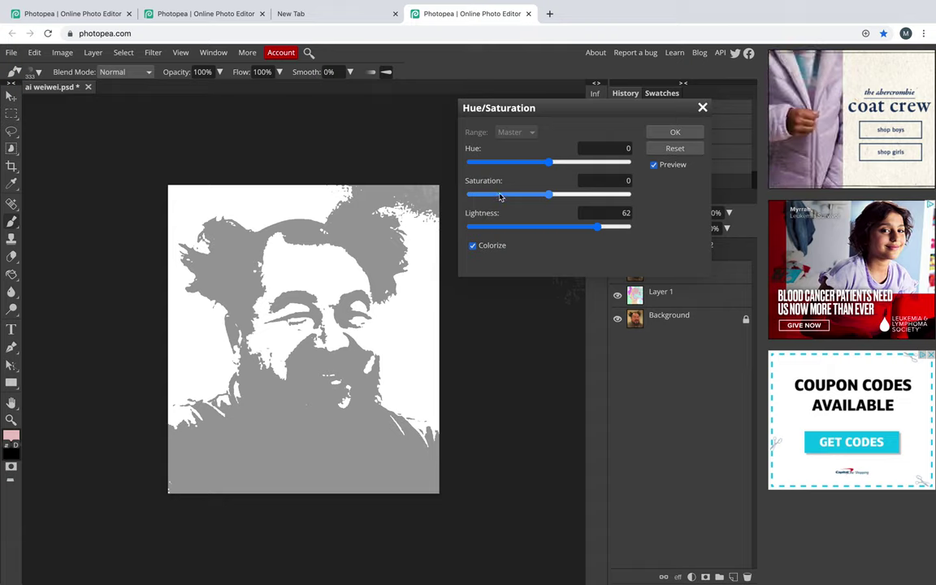
left_click_drag(562, 199, 627, 196)
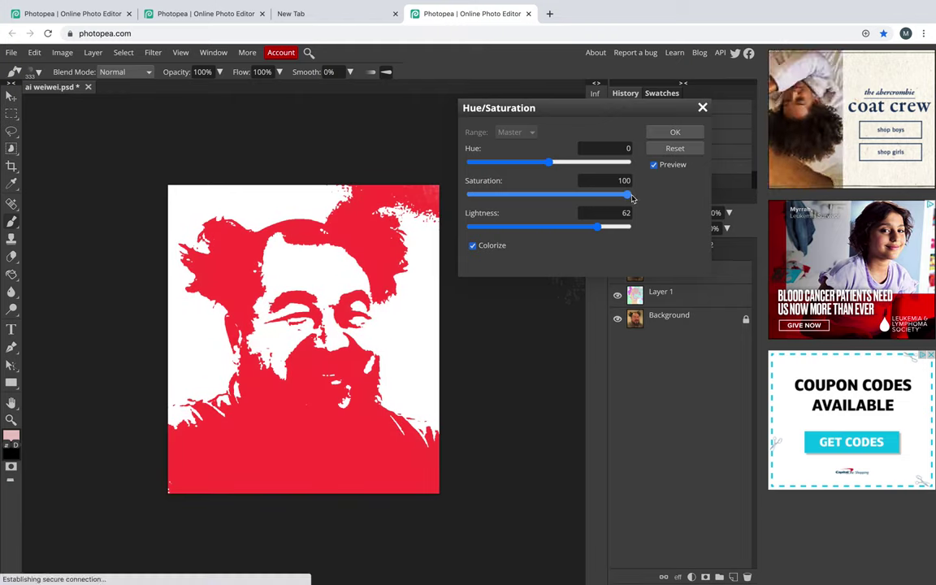
mouse_move(632, 198)
left_mouse_down()
mouse_move(595, 198)
mouse_move(650, 206)
mouse_move(618, 203)
left_mouse_up()
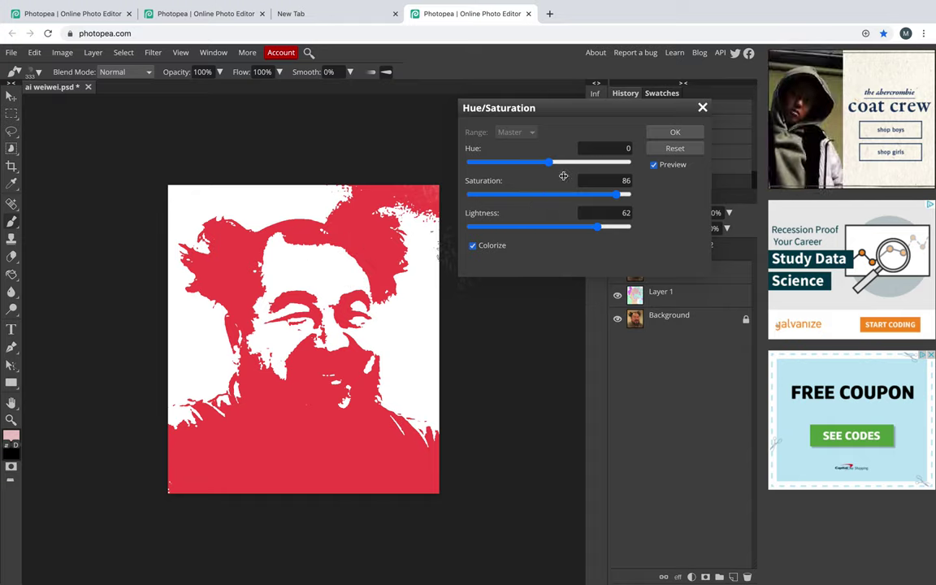
- Tint the thresholded portrait mustard gold with hue 45, saturation 75 and lightness 45, and apply the adjustment
left_click_drag(550, 166, 595, 162)
left_click_drag(619, 195, 585, 234)
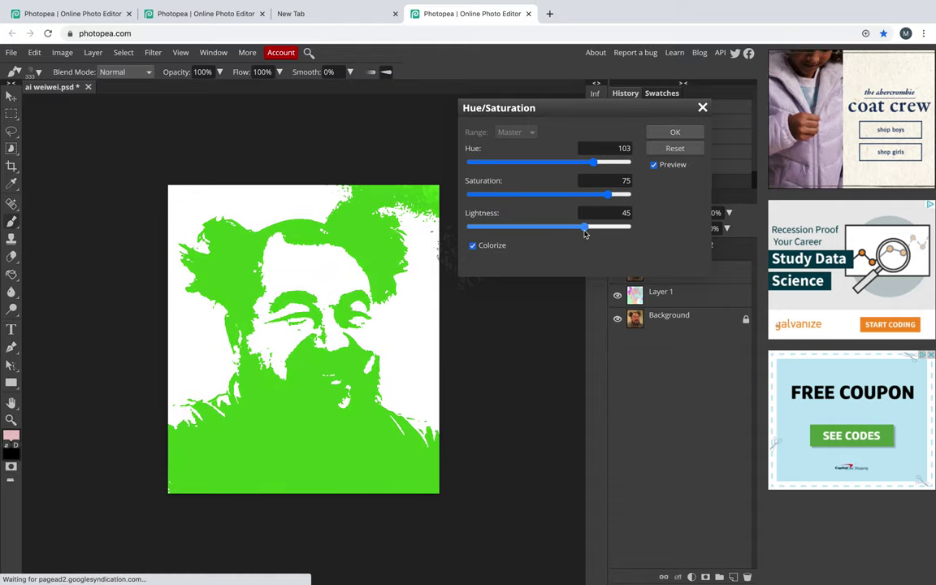
mouse_move(593, 163)
left_mouse_down()
mouse_move(579, 169)
mouse_move(597, 165)
left_mouse_up()
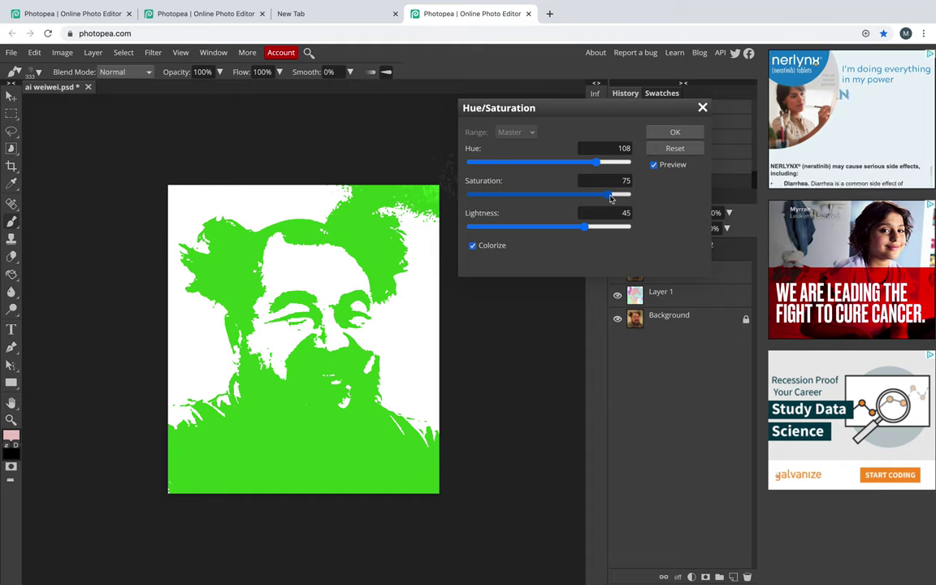
left_click_drag(598, 163, 571, 162)
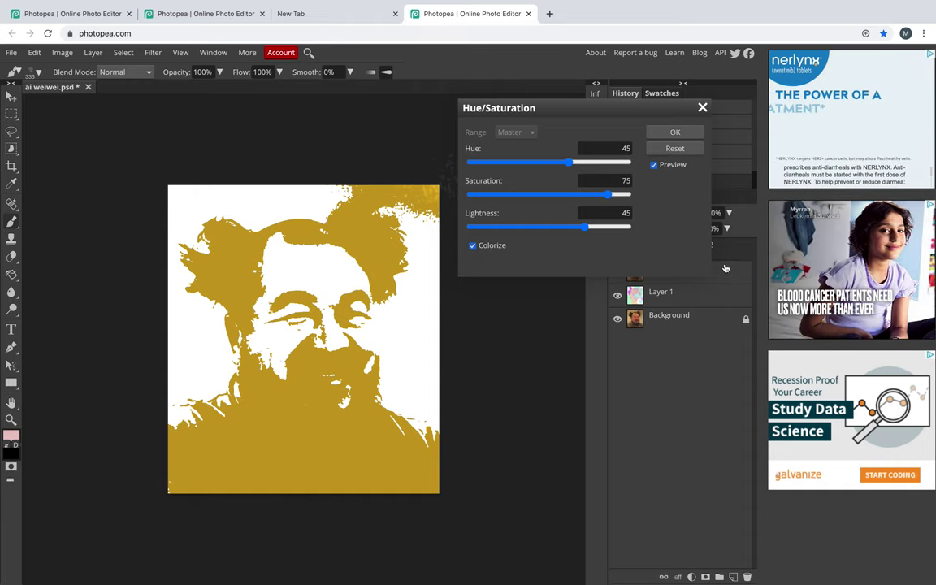
left_click(692, 134)
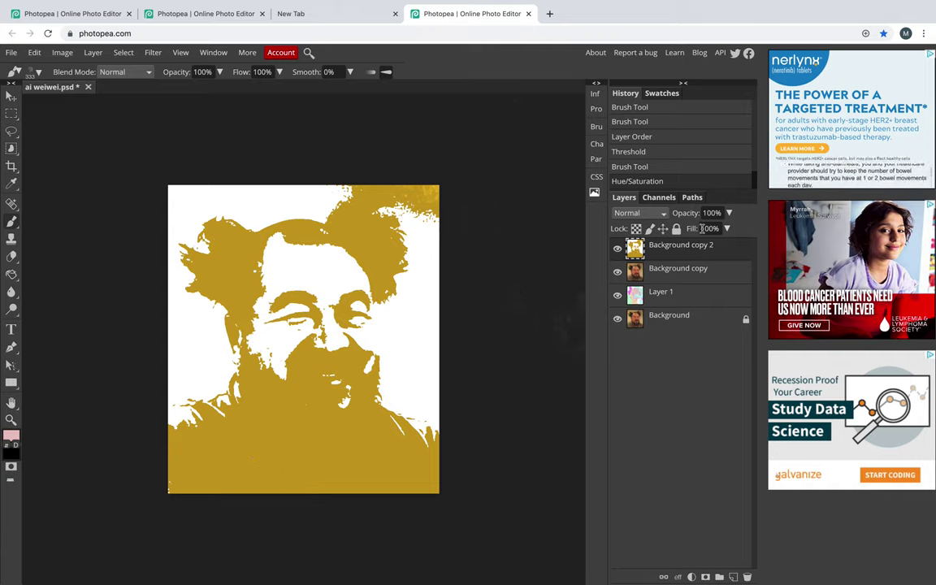
left_click(62, 52)
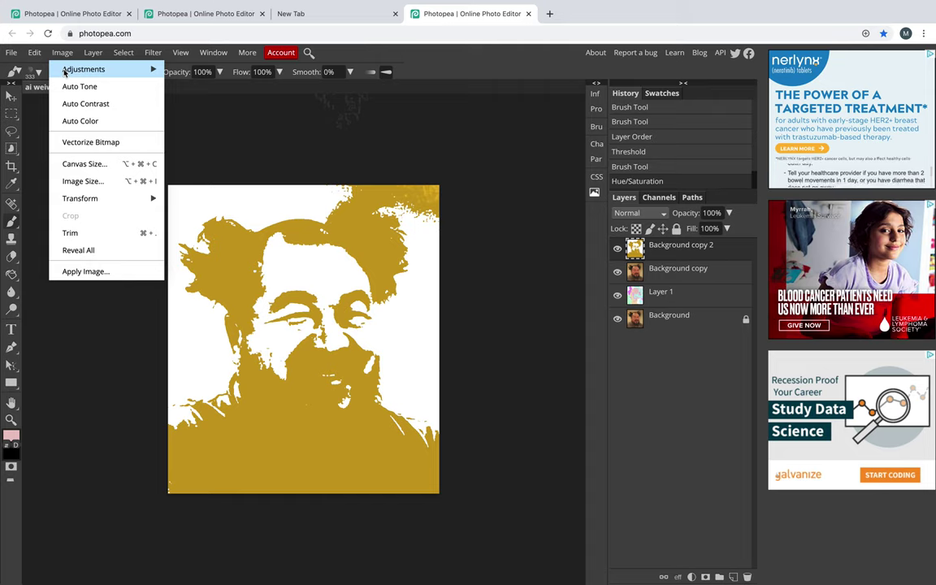
mouse_move(96, 70)
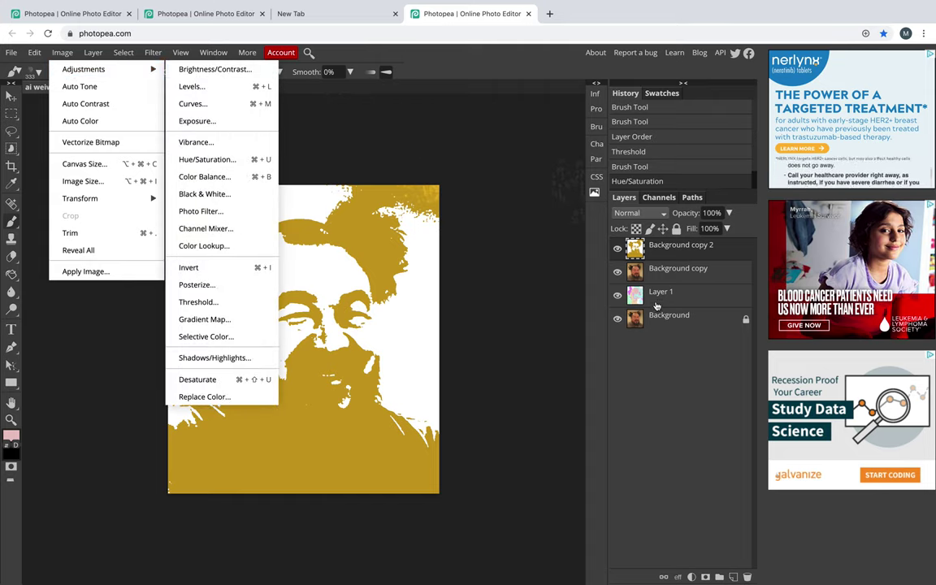
key("Escape")
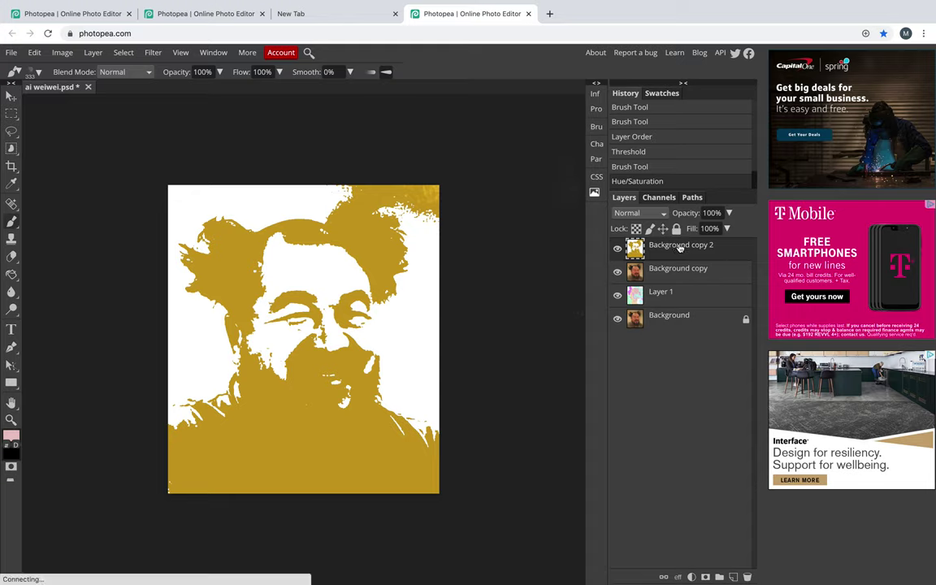
- Select the white areas of Background copy 2 by Color Range with fuzziness 40 and delete them
left_click(124, 54)
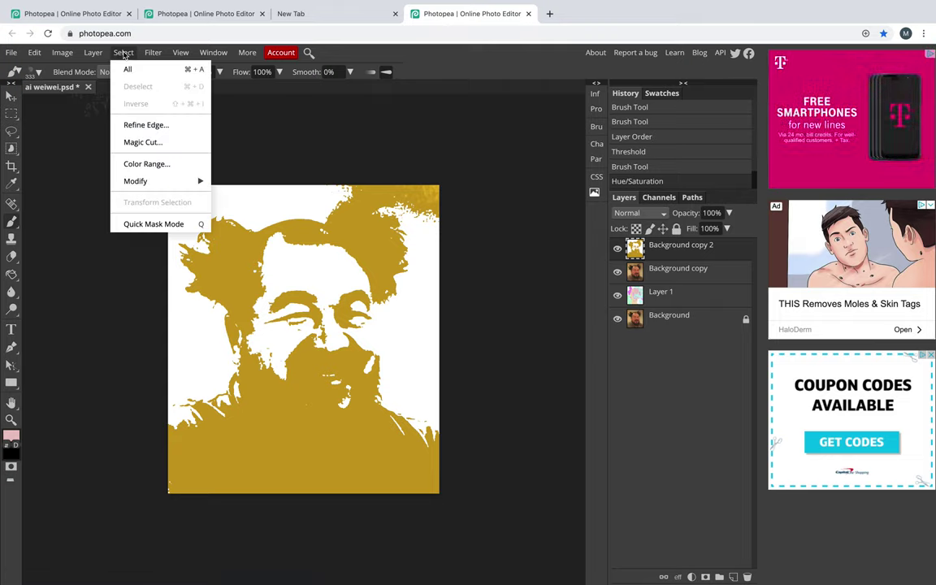
left_click(134, 163)
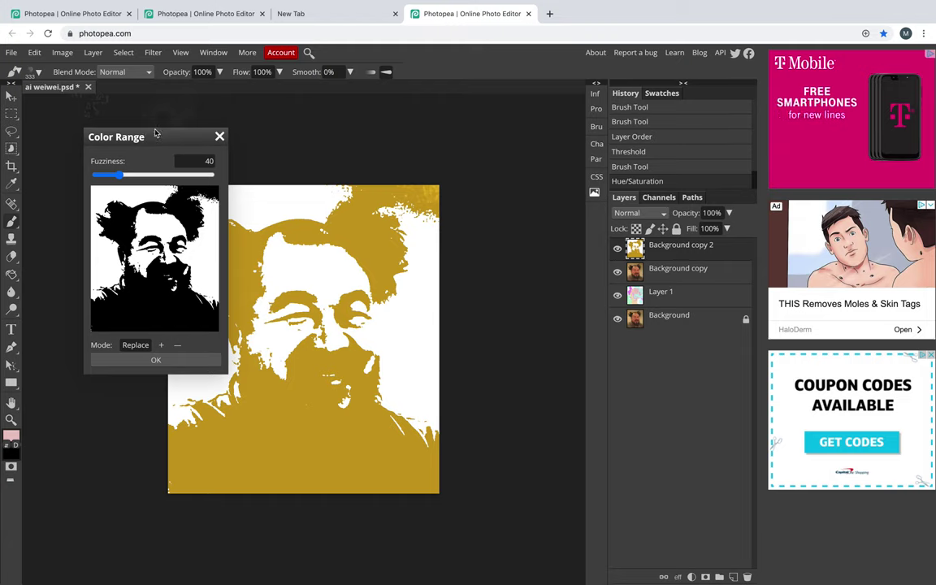
left_click_drag(158, 141, 123, 138)
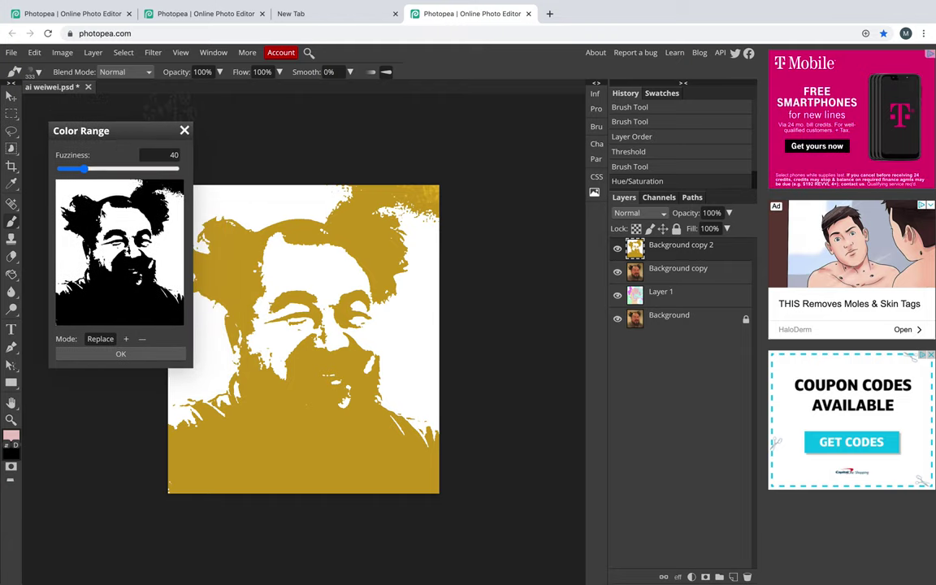
left_click(120, 355)
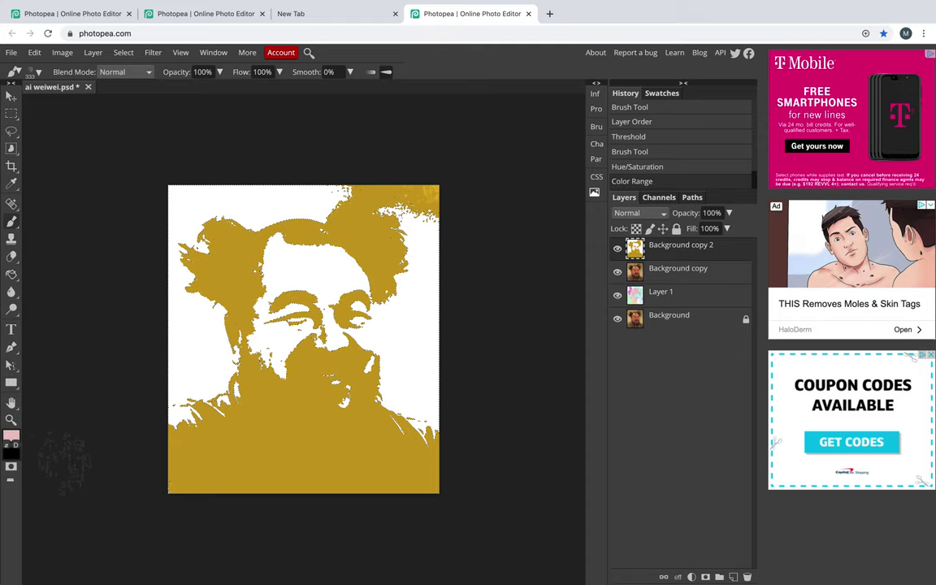
key("Delete")
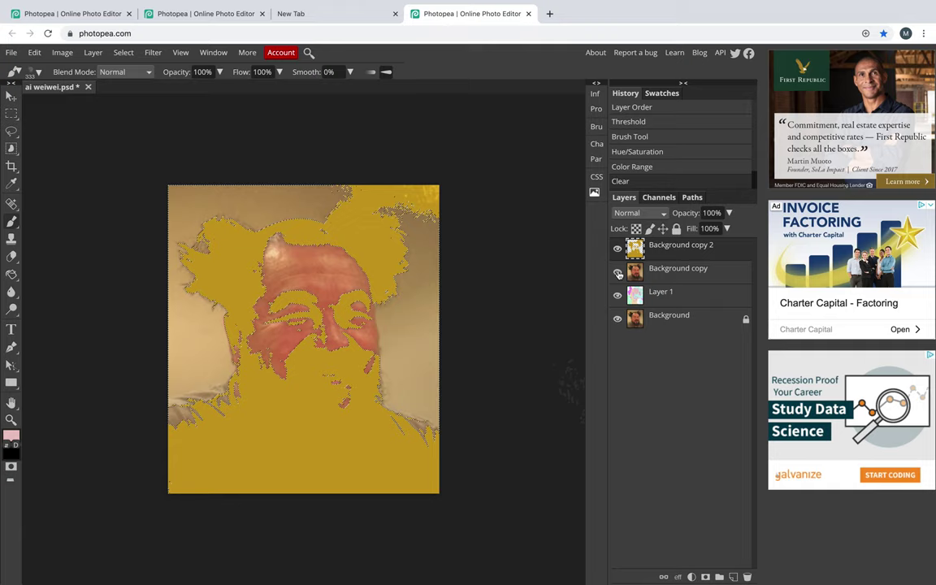
- Hide the Background copy layer so the painted layer shows through the gold cut-out, and deselect the current selection
left_click(618, 273)
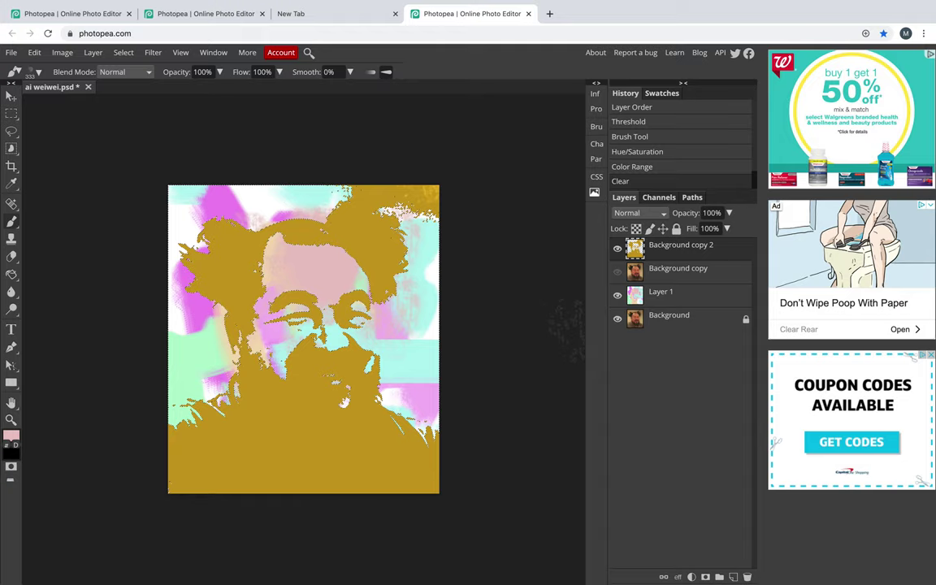
key("ctrl+d")
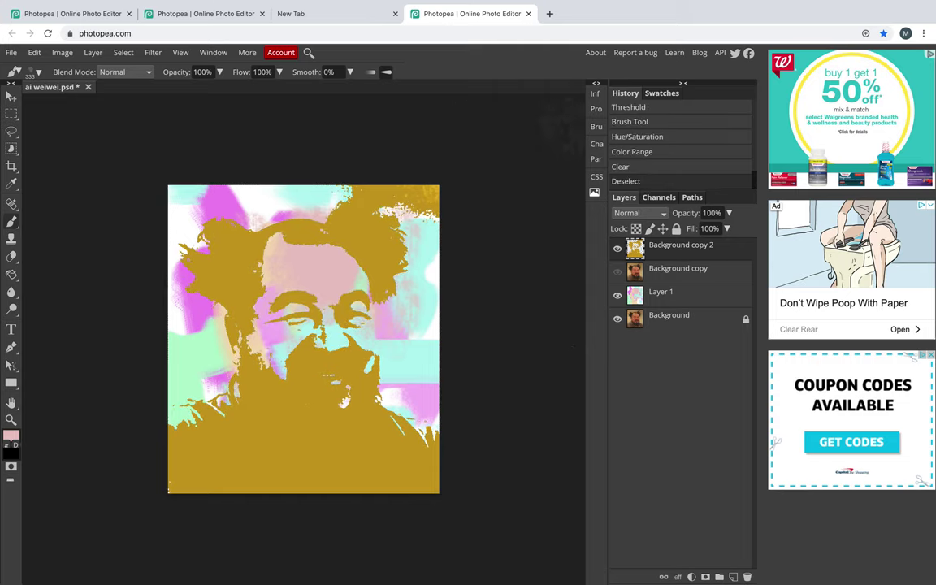
- Review the finished magenta portrait and the four-panel version in the other open documents, and return to the gold portrait
left_click(224, 16)
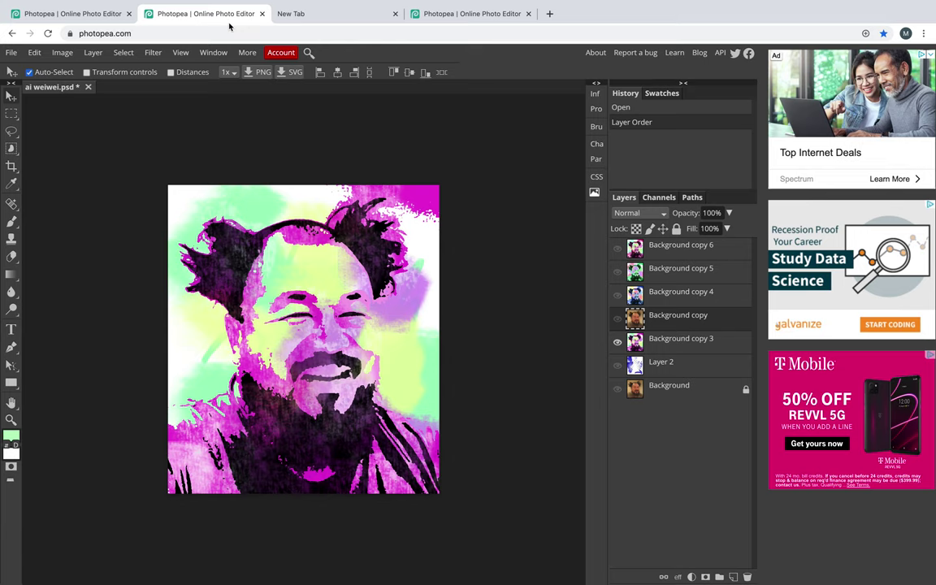
left_click(97, 16)
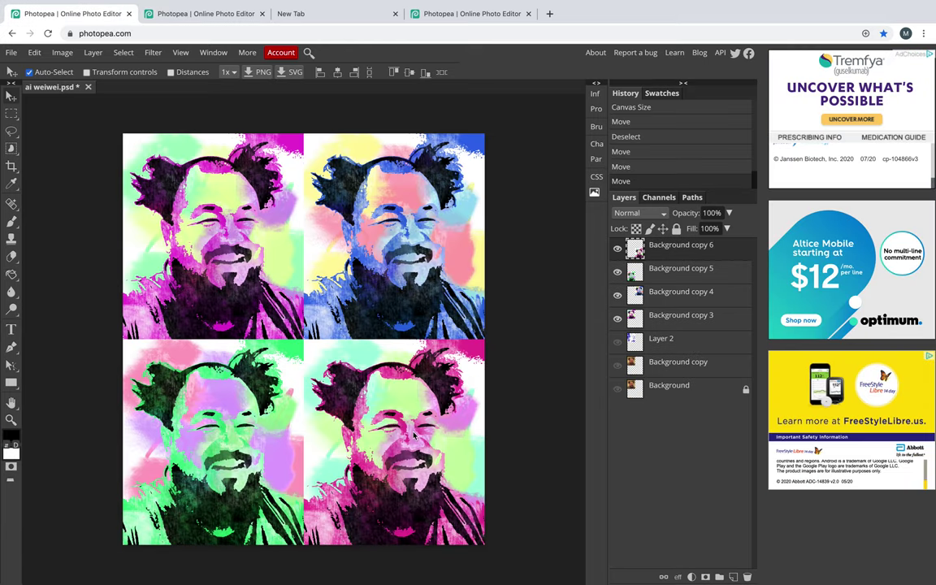
left_click(482, 15)
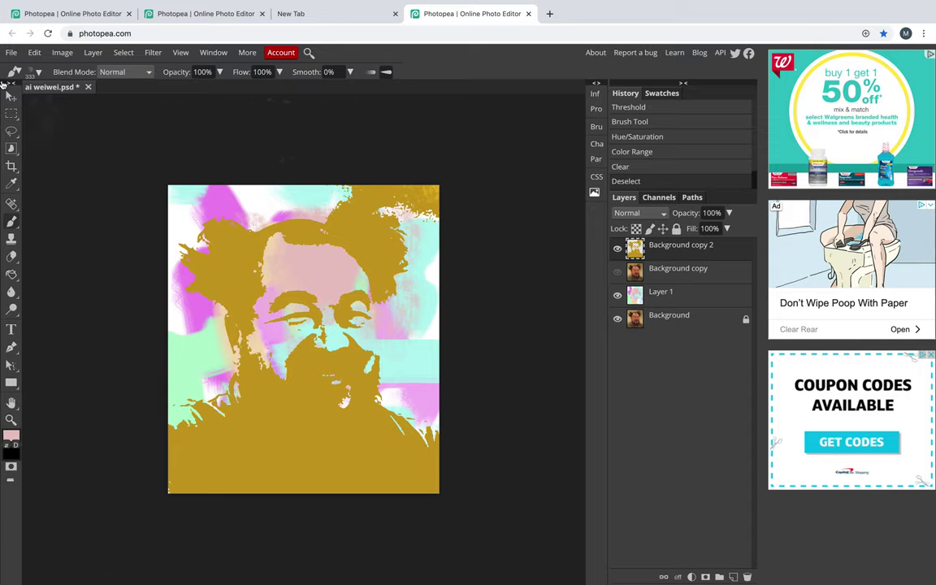
- Save the layered gold portrait as a PSD and try moving the downloaded file out of the browser
left_click(11, 52)
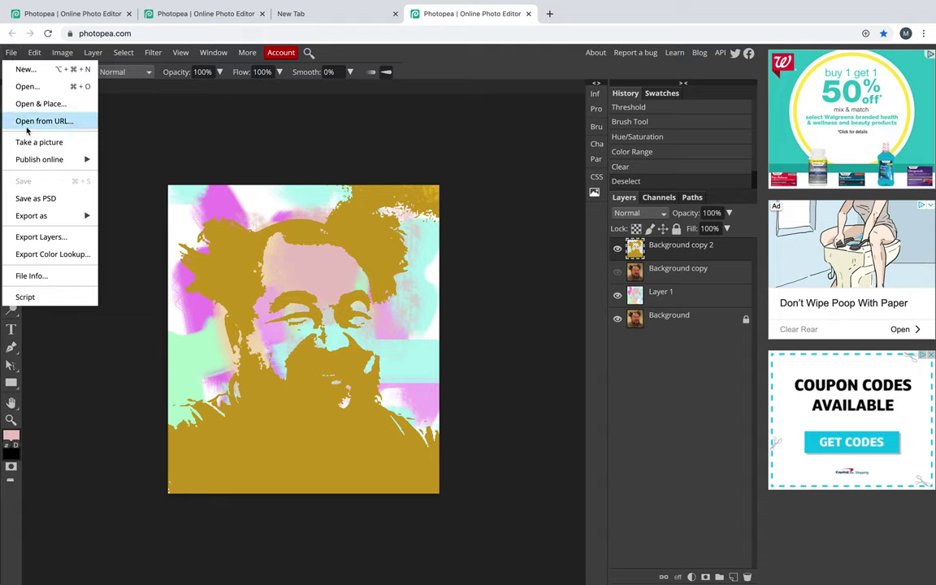
left_click(36, 198)
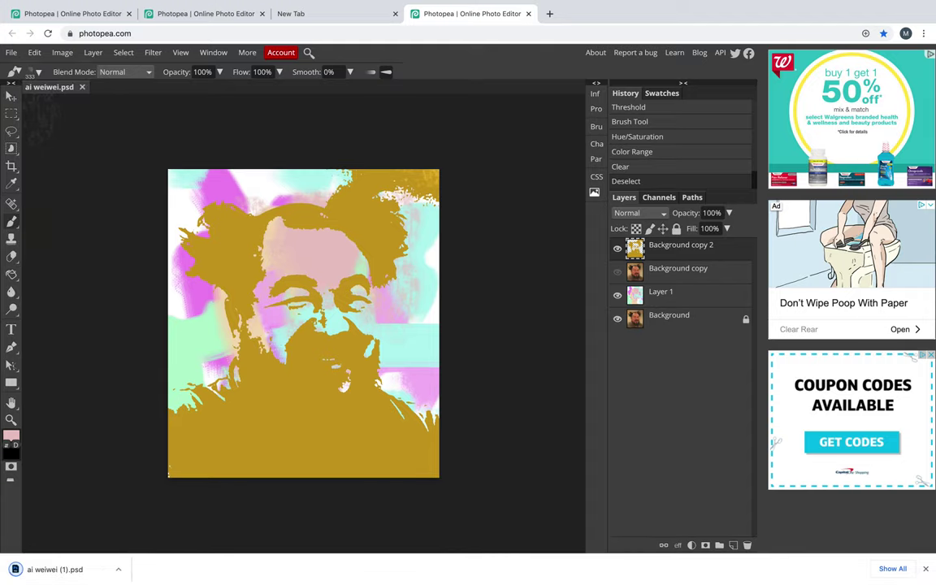
mouse_move(10, 573)
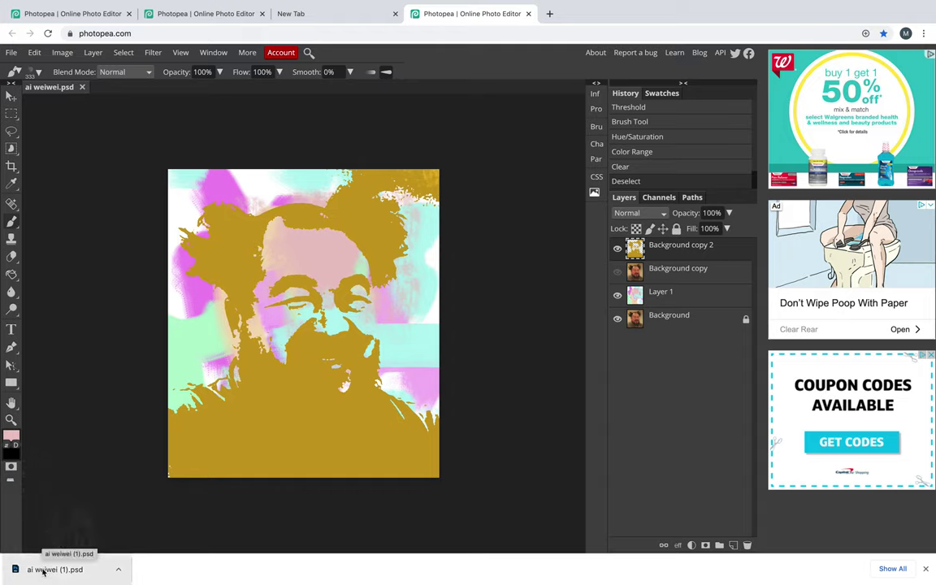
left_click_drag(44, 572, 300, 455)
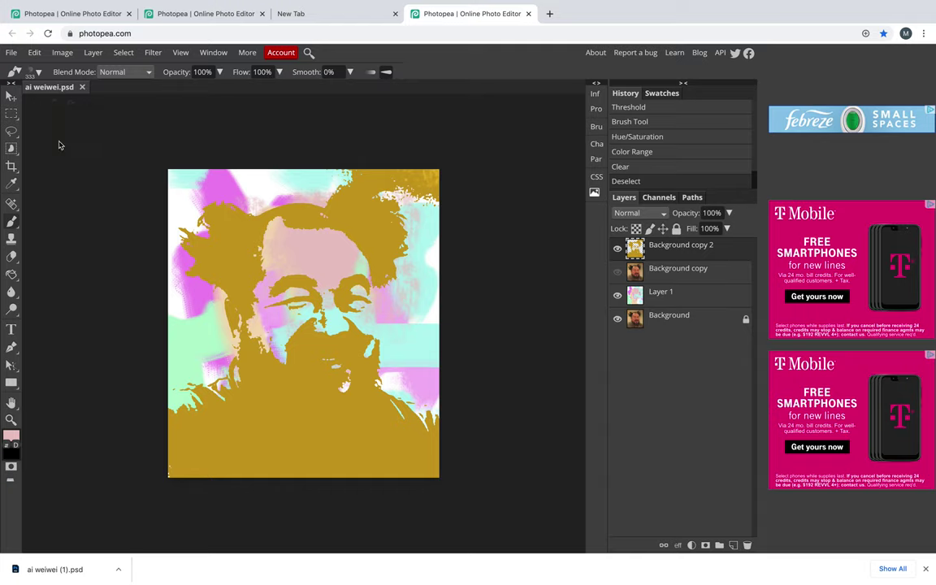
- Capture a screenshot of the editor area with the gold portrait and its layers, and open the capture for viewing
left_click_drag(2, 39, 761, 555)
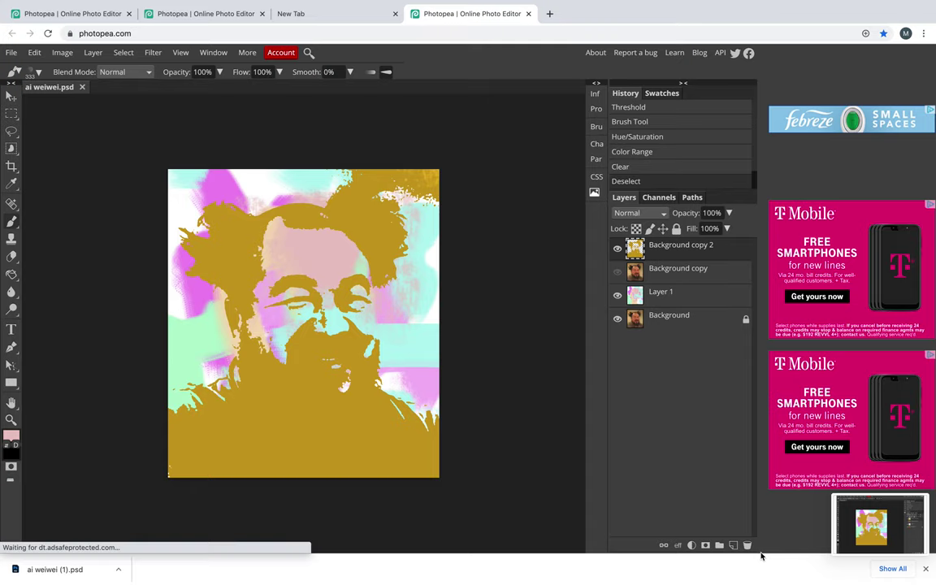
left_click(868, 528)
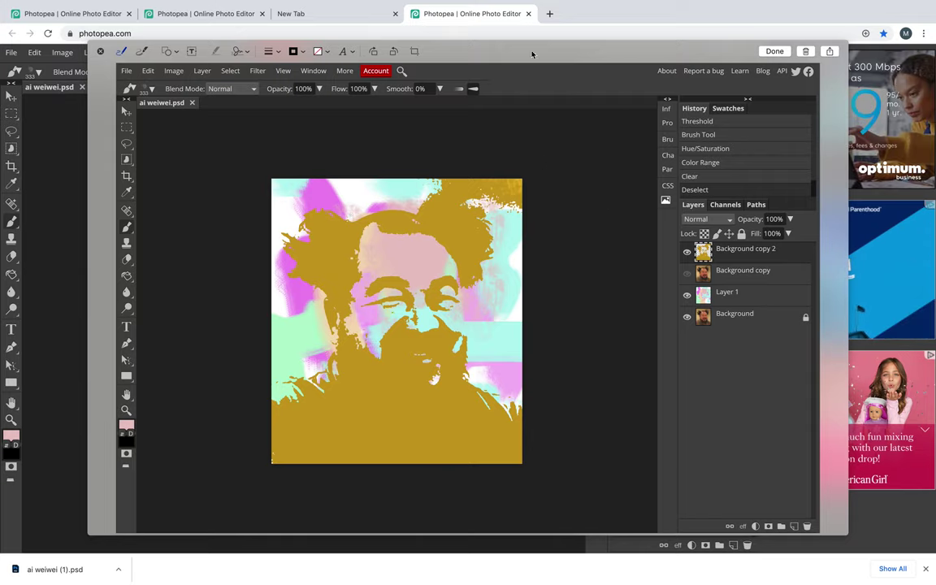
mouse_move(625, 4)
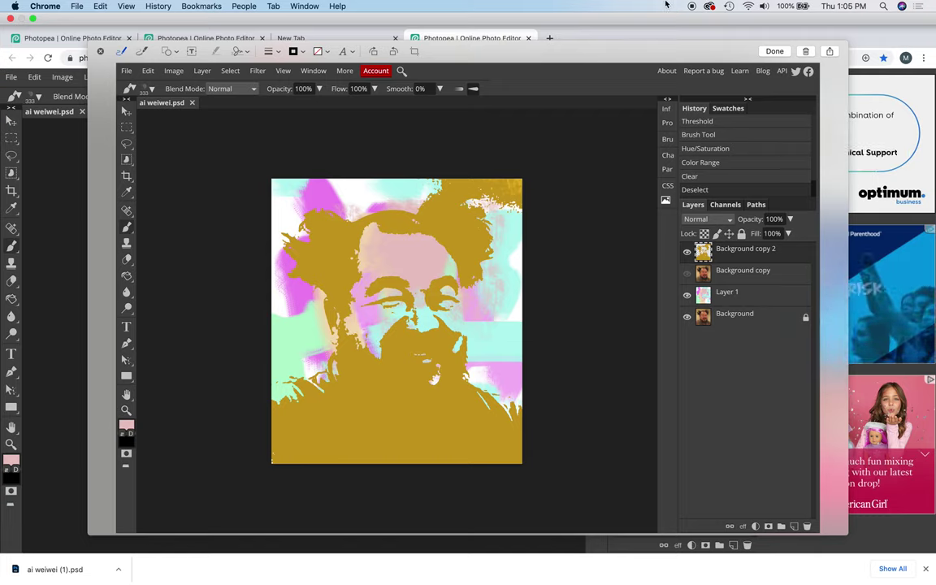